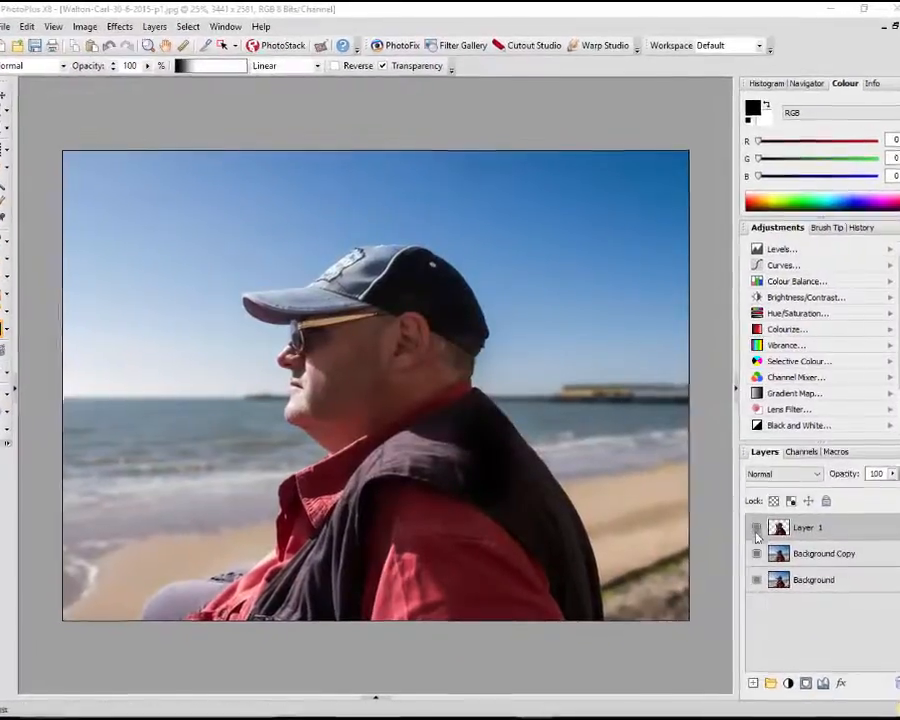
# Step: Hide Layer 1 and Background Copy to view the original beach photo, and show both layers again for comparison
pyautogui.click(757, 528)
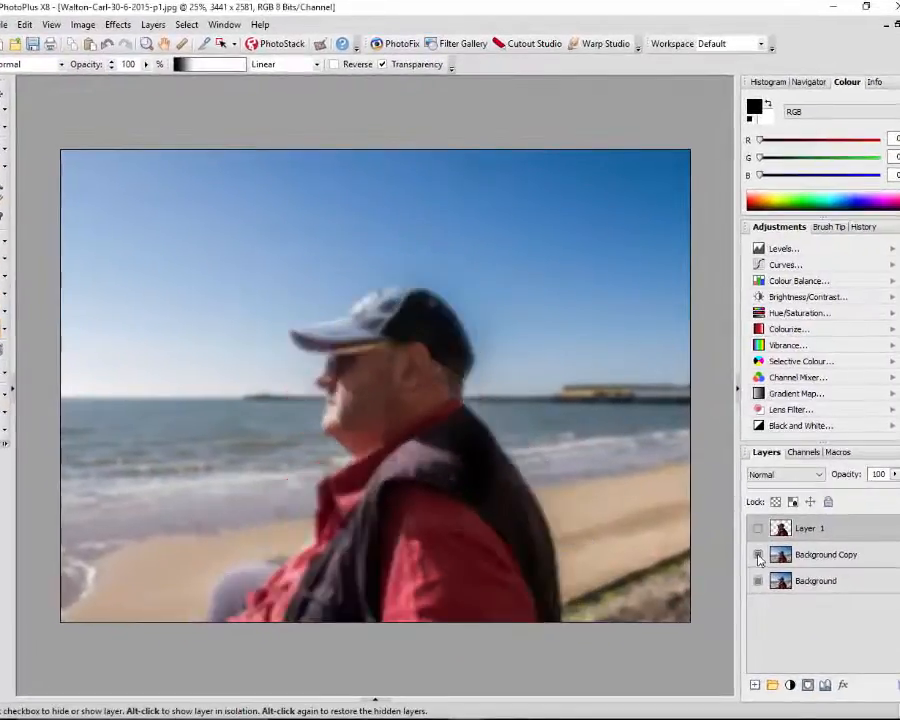
pyautogui.click(757, 553)
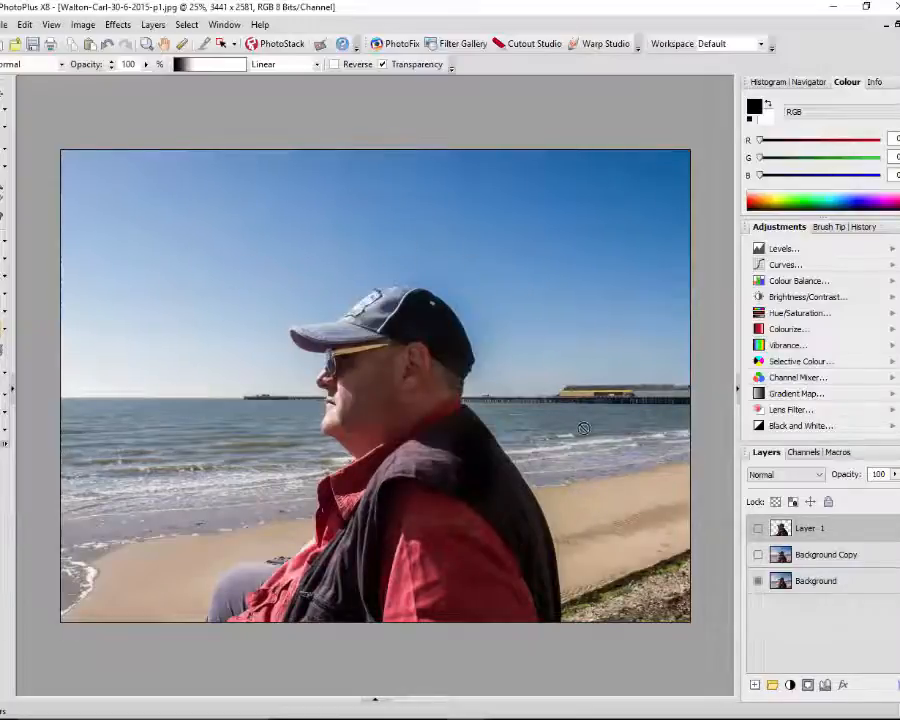
pyautogui.click(758, 530)
pyautogui.click(758, 530)
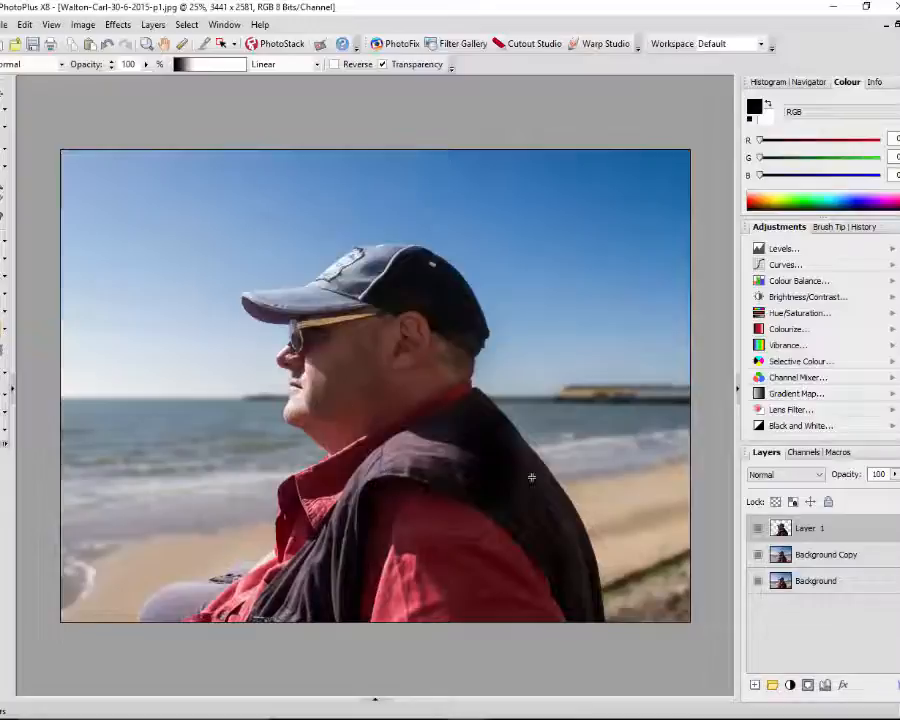
# Step: Switch to the tourists photo, toggle its Background Copy layer to compare the blurred and original backgrounds, and return to the beach portrait
pyautogui.click(375, 703)
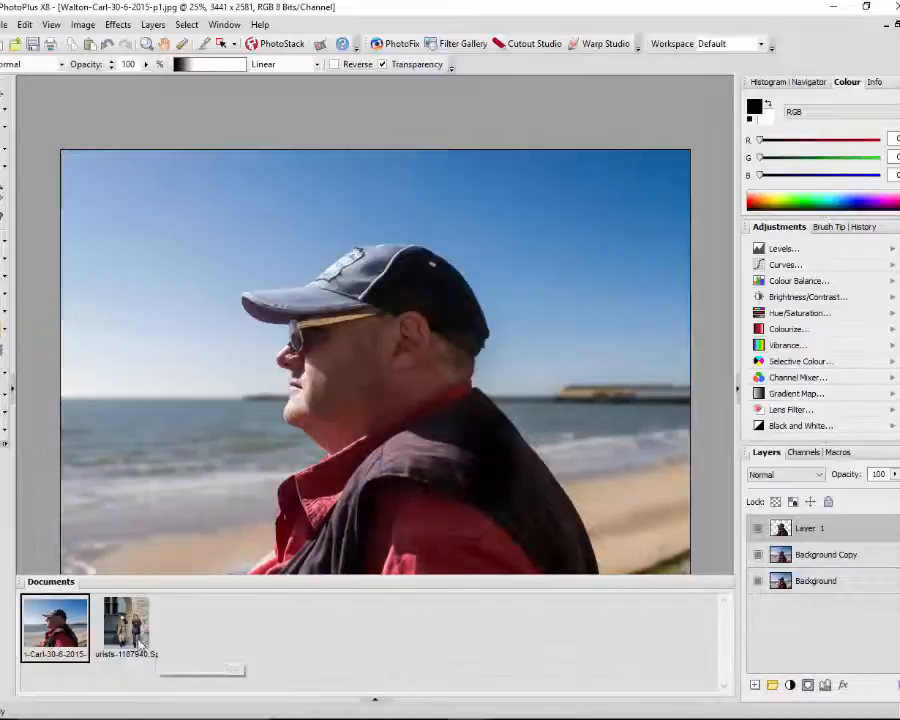
pyautogui.click(125, 627)
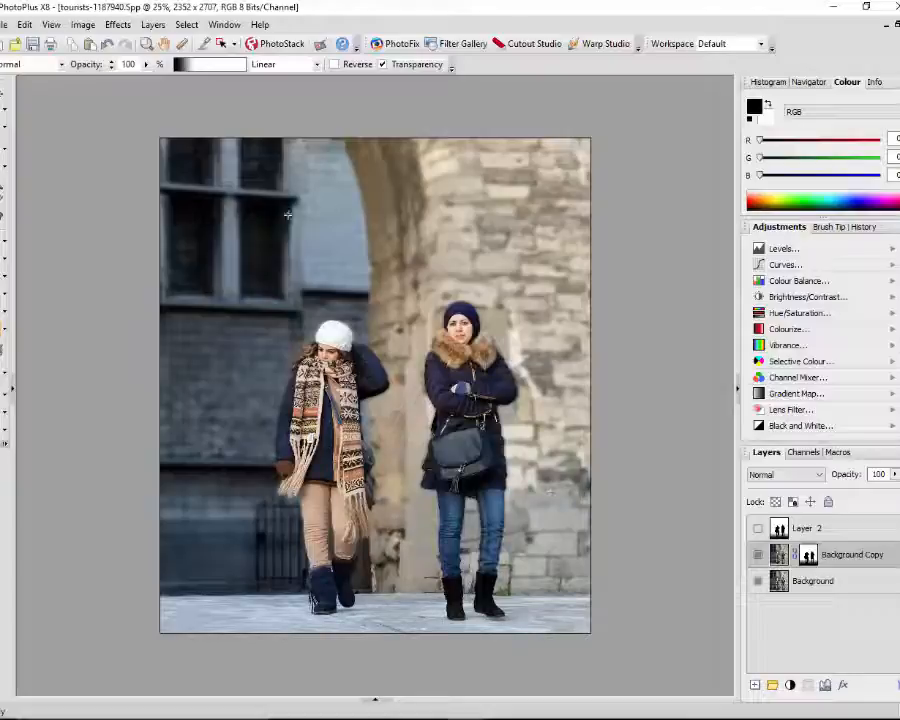
pyautogui.click(757, 557)
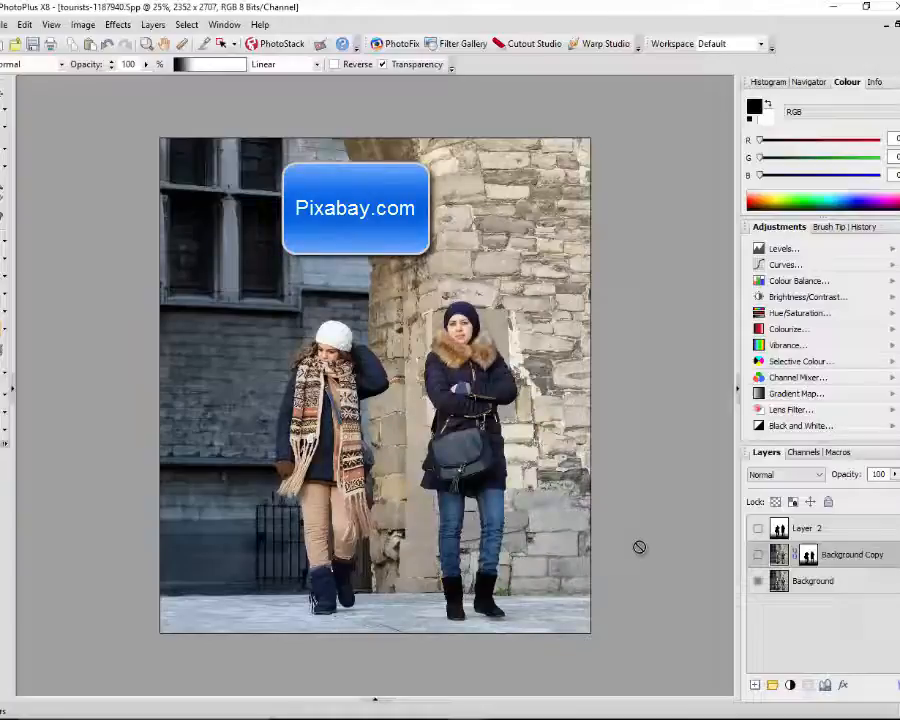
pyautogui.click(757, 554)
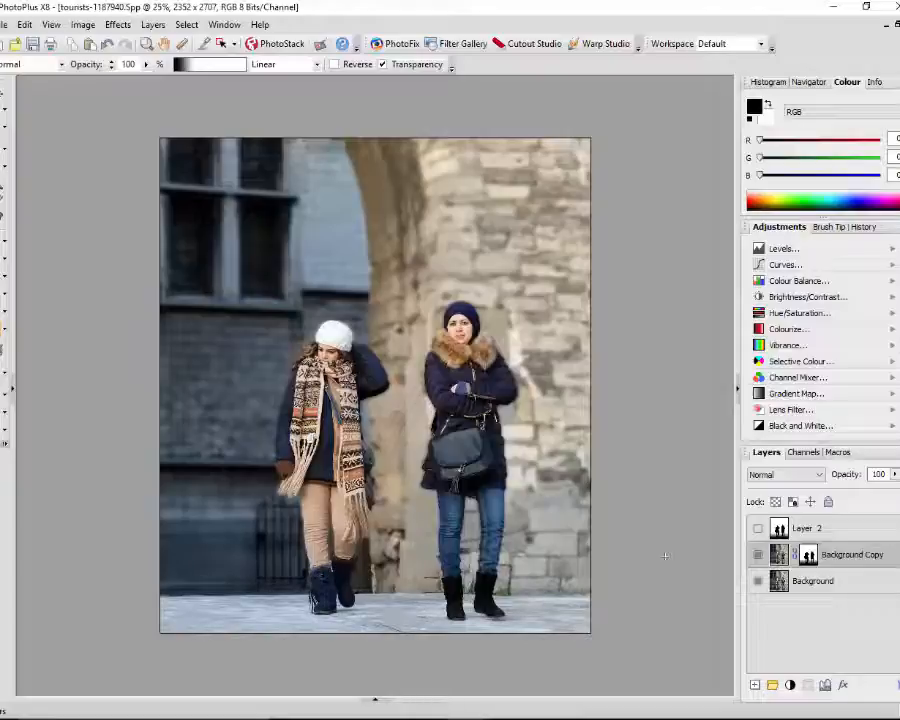
pyautogui.click(377, 700)
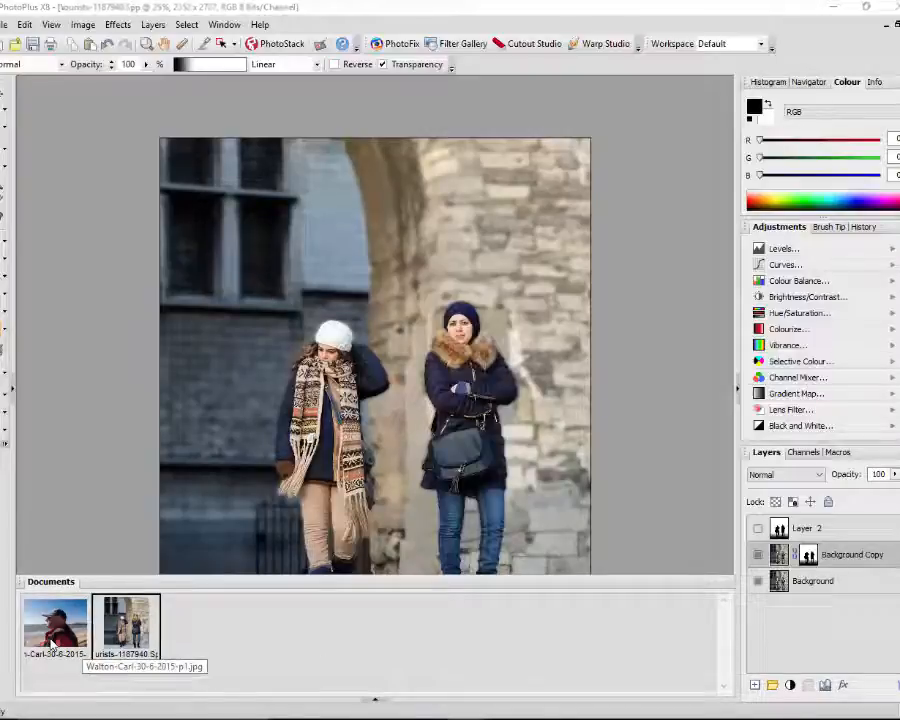
pyautogui.click(52, 645)
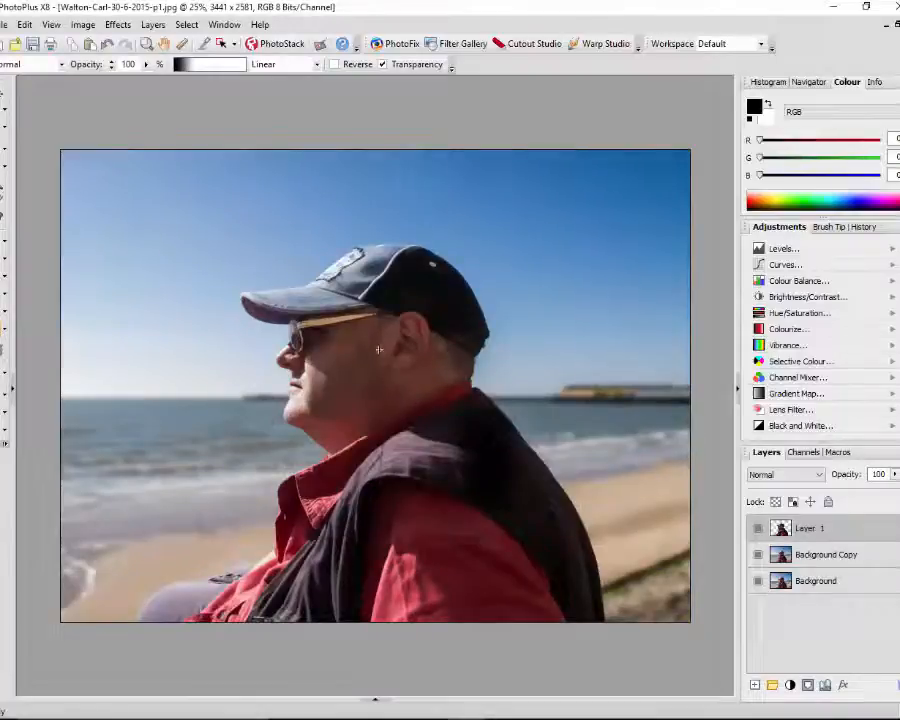
# Step: Delete Layer 1 and Background Copy from the beach portrait, leaving only the Background layer
pyautogui.rightClick(845, 534)
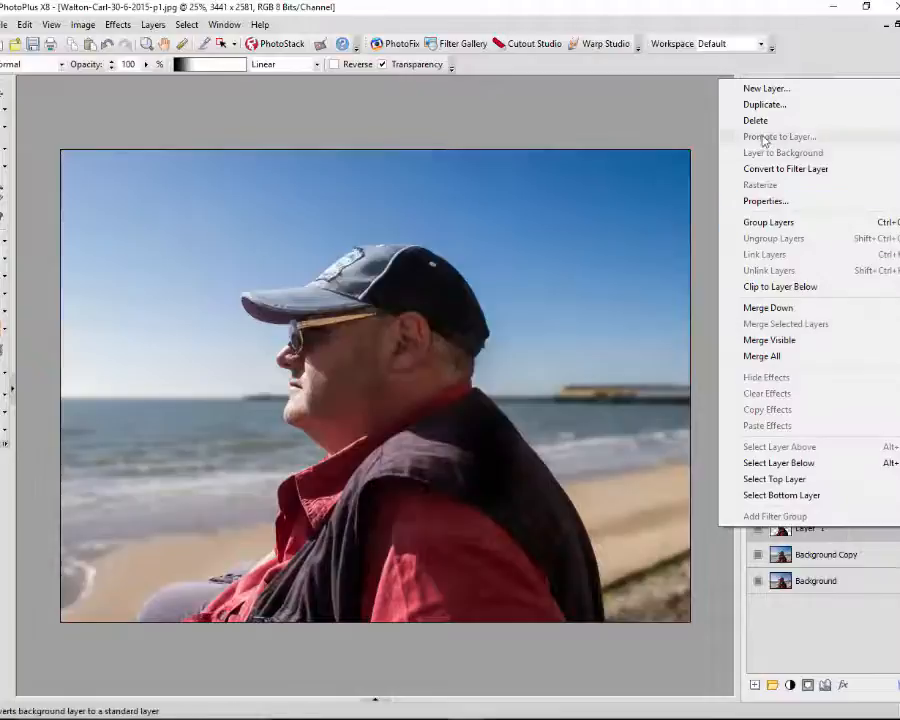
pyautogui.click(756, 120)
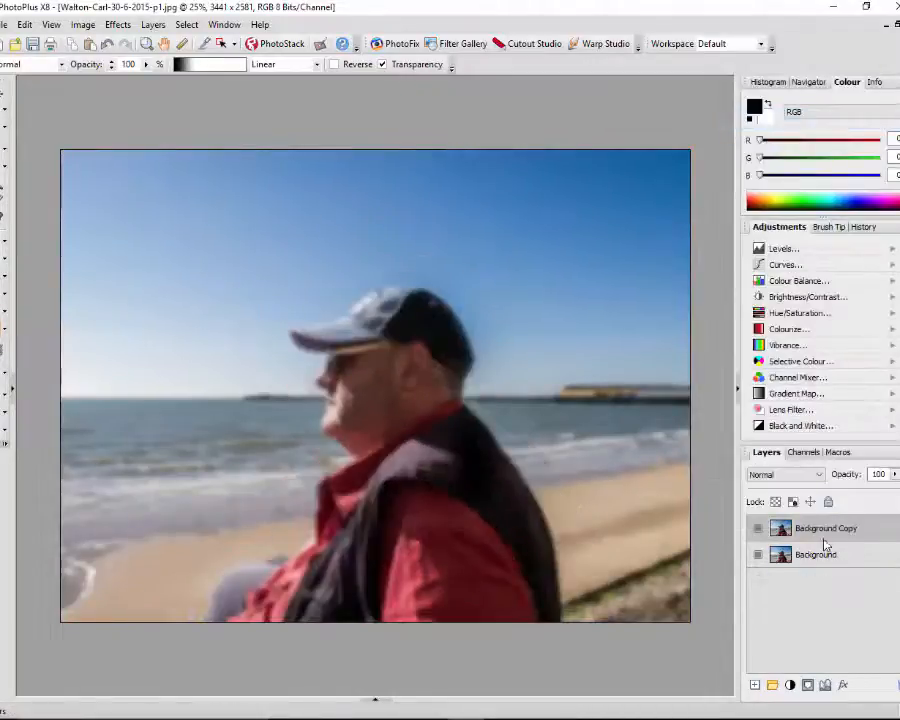
pyautogui.rightClick(823, 529)
pyautogui.click(756, 119)
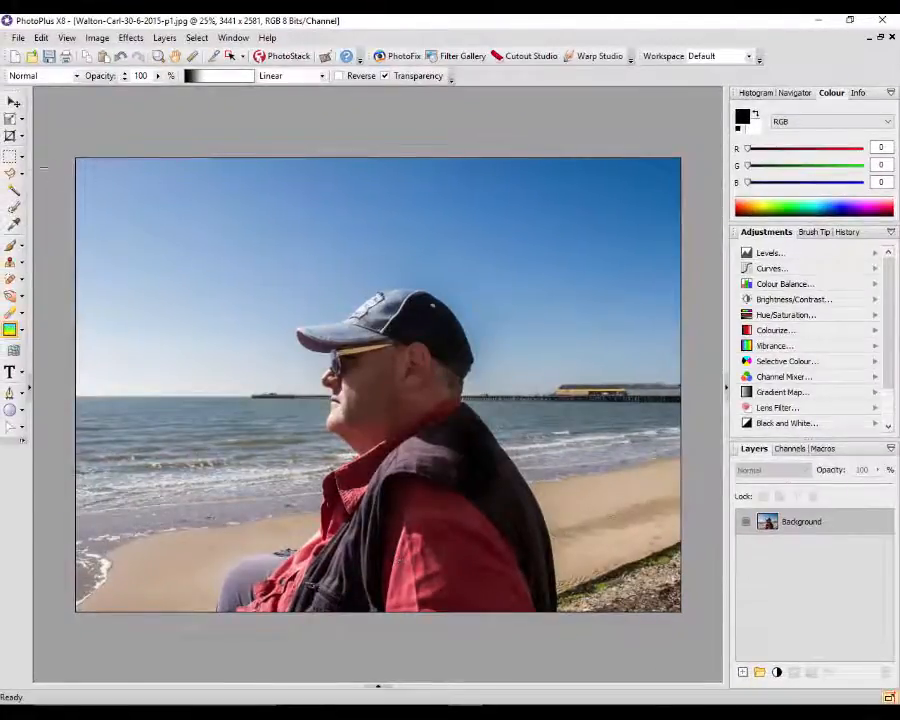
# Step: Select the seated man with the selection brush, starting at brush size 215 and painting over his head, jacket, shirt and leg
pyautogui.click(13, 211)
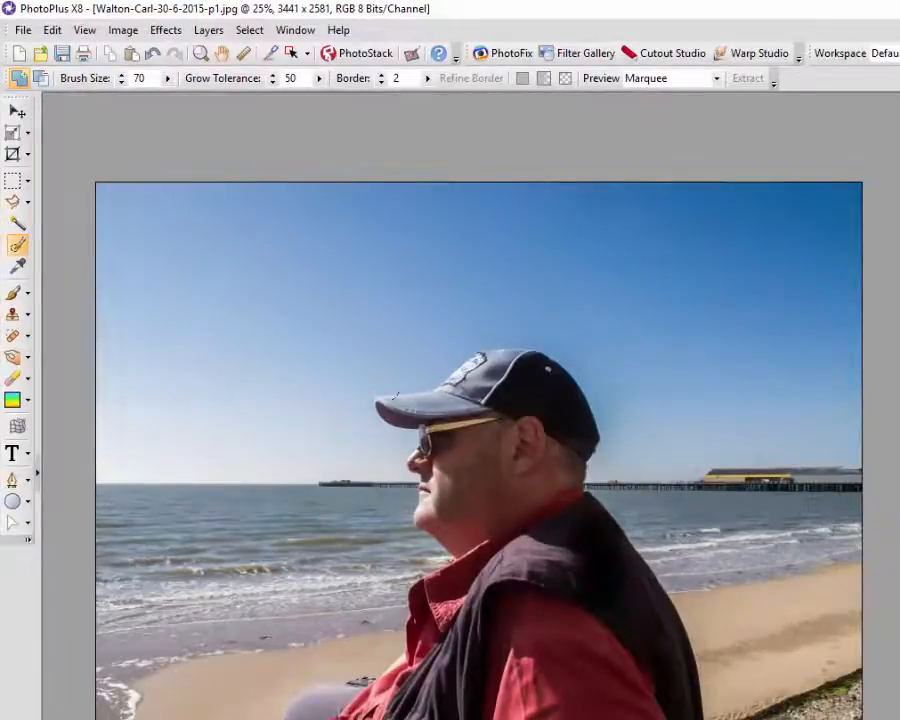
pyautogui.click(168, 80)
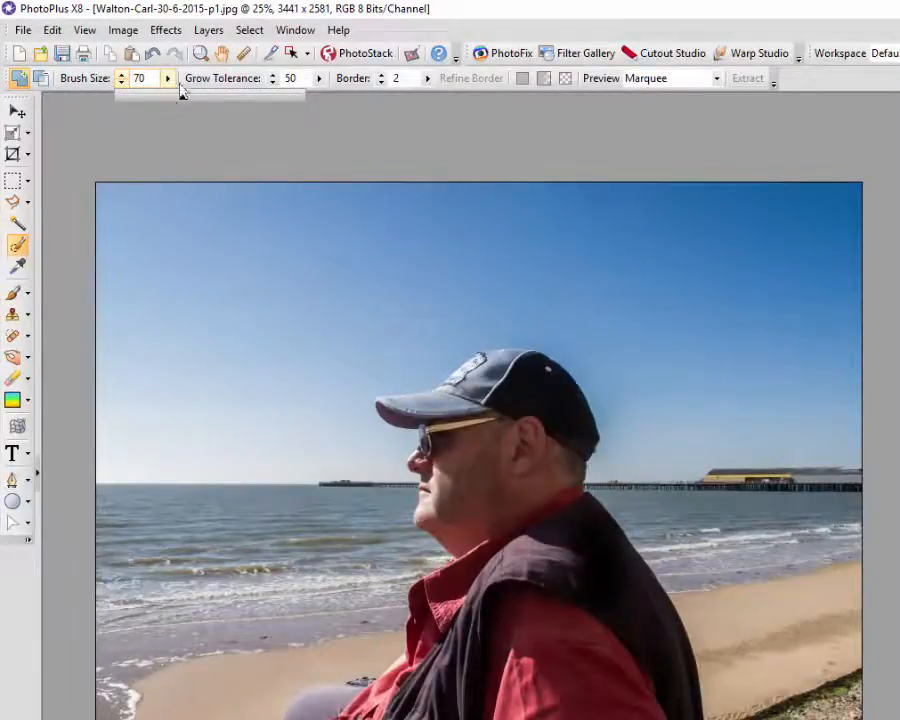
pyautogui.moveTo(184, 100); pyautogui.dragTo(266, 100)
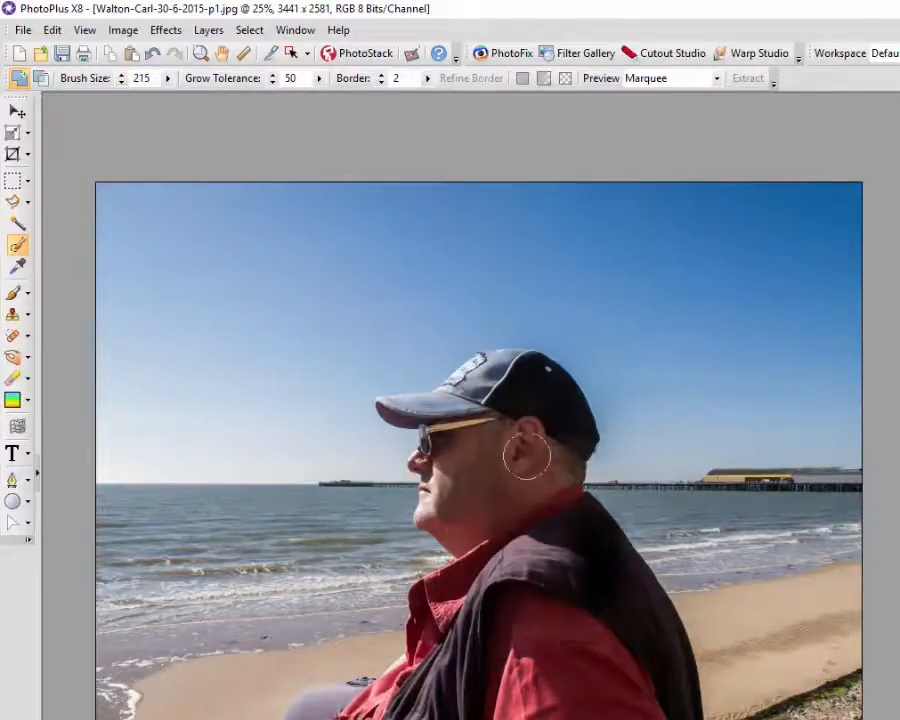
pyautogui.moveTo(516, 441)
pyautogui.mouseDown()
pyautogui.moveTo(529, 494)
pyautogui.moveTo(556, 532)
pyautogui.moveTo(547, 639)
pyautogui.mouseUp()
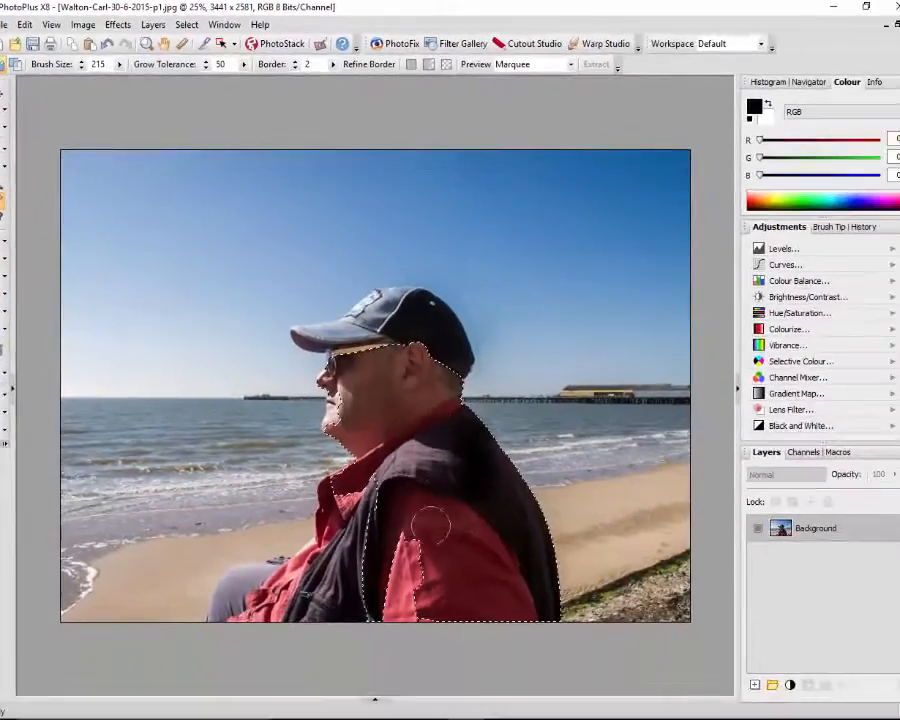
pyautogui.moveTo(431, 525)
pyautogui.mouseDown()
pyautogui.moveTo(428, 561)
pyautogui.moveTo(418, 538)
pyautogui.moveTo(393, 631)
pyautogui.moveTo(377, 544)
pyautogui.moveTo(335, 581)
pyautogui.mouseUp()
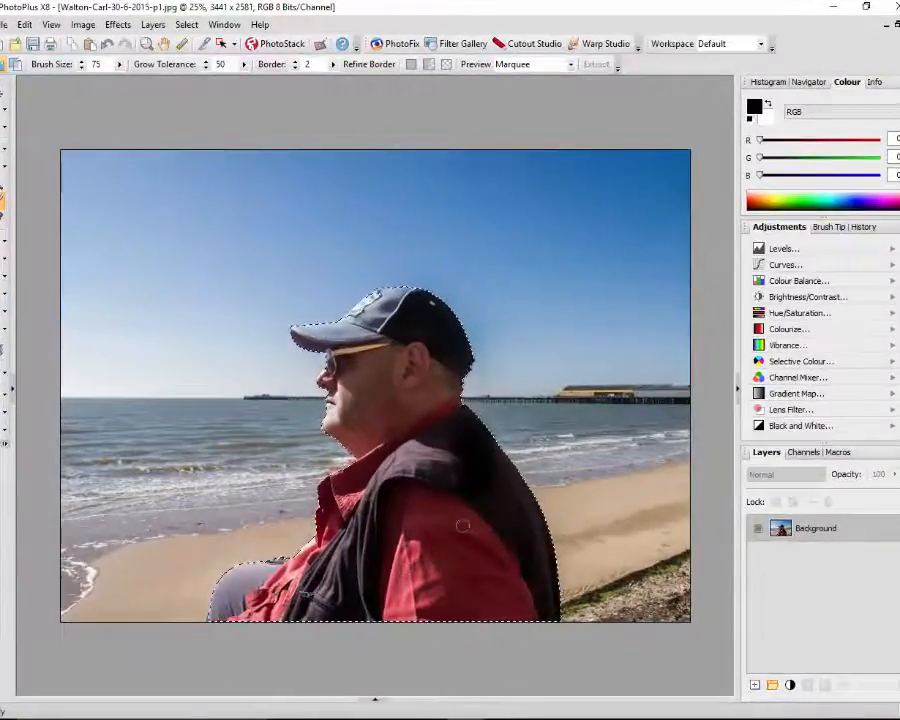
# Step: Inspect the selection outline along the man's back, cap and face, and add the missed edge of his nose to the selection
pyautogui.scroll(1, 462, 522)
pyautogui.scroll(1, 604, 578)
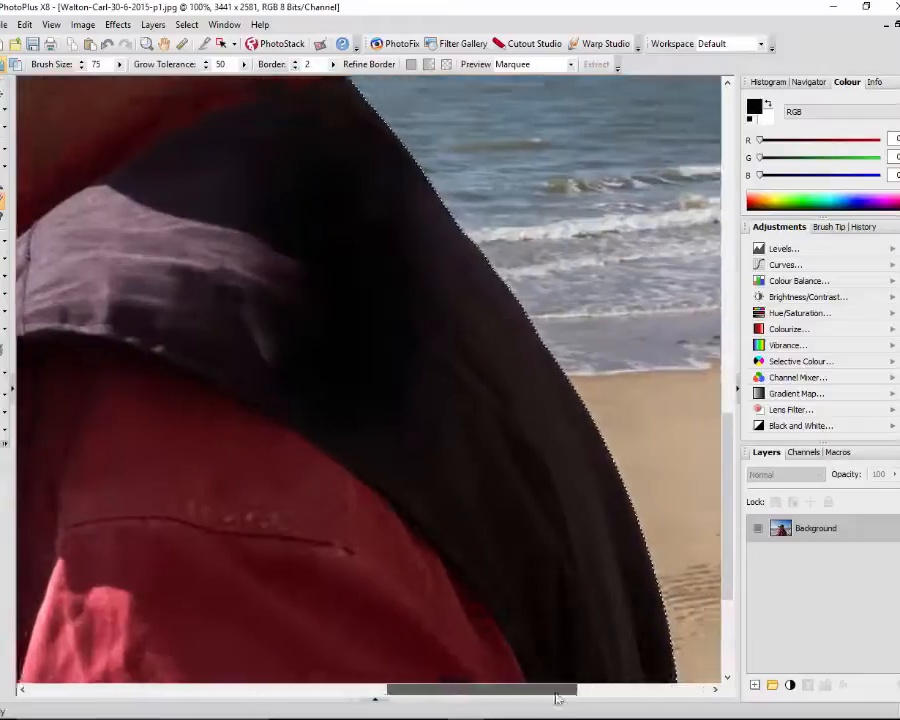
pyautogui.moveTo(557, 698); pyautogui.dragTo(595, 698)
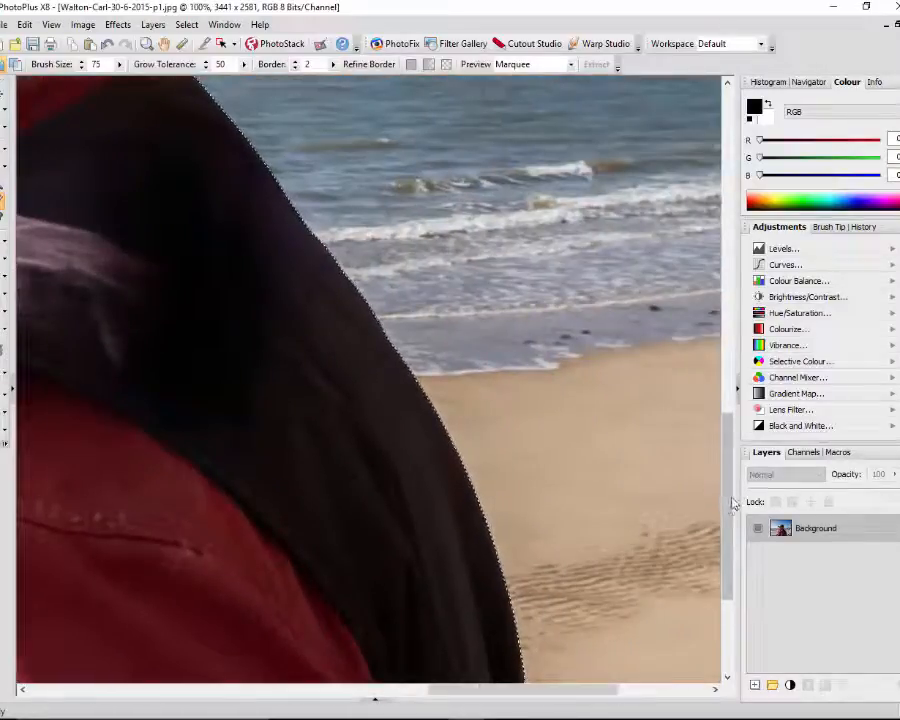
pyautogui.moveTo(729, 532); pyautogui.dragTo(720, 395)
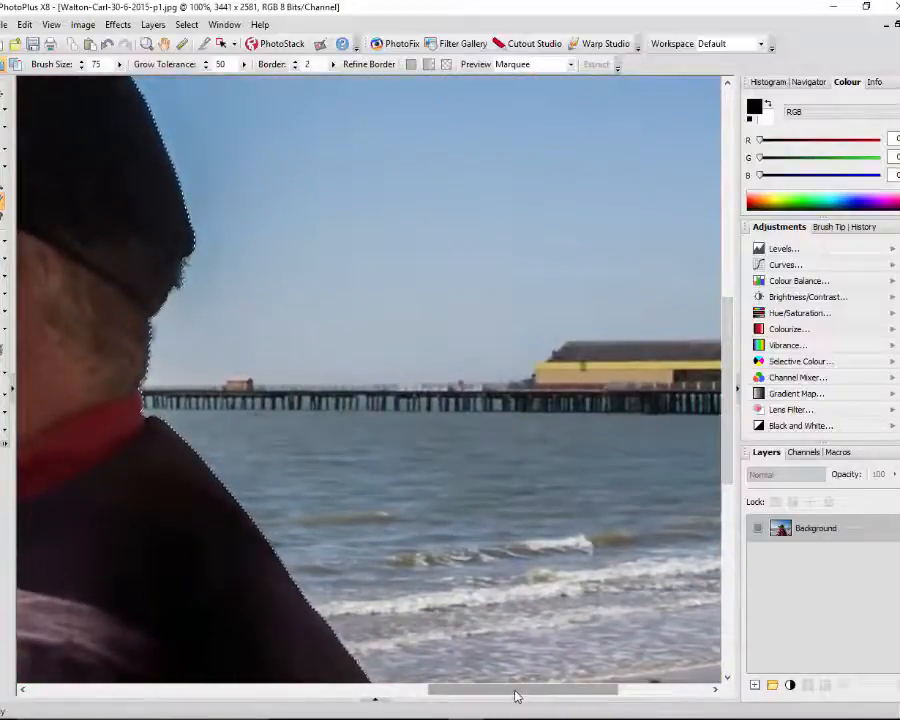
pyautogui.moveTo(516, 695); pyautogui.dragTo(422, 697)
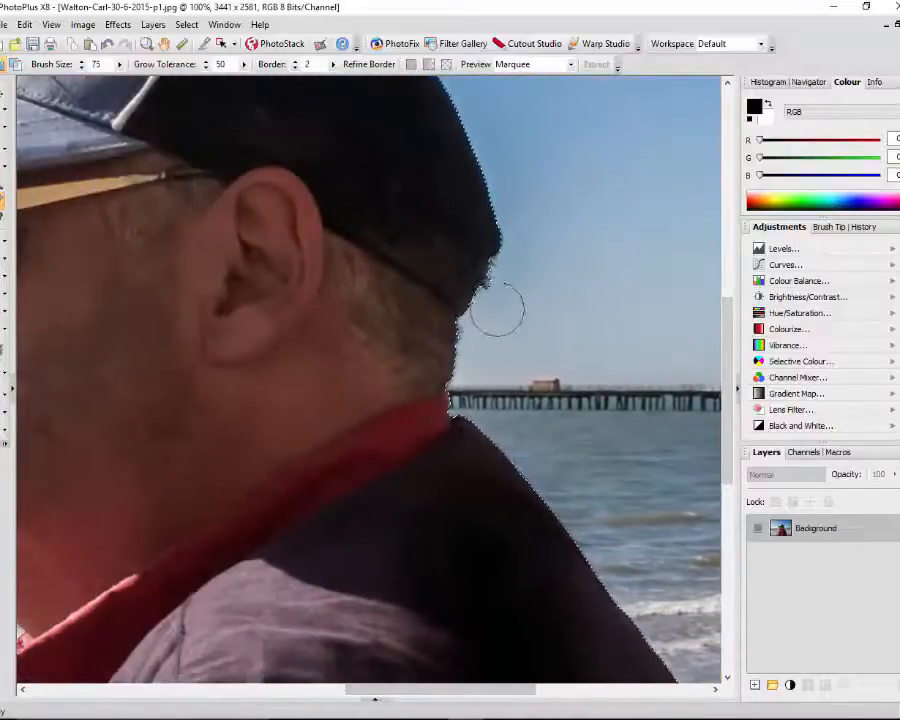
pyautogui.moveTo(726, 358); pyautogui.dragTo(716, 263)
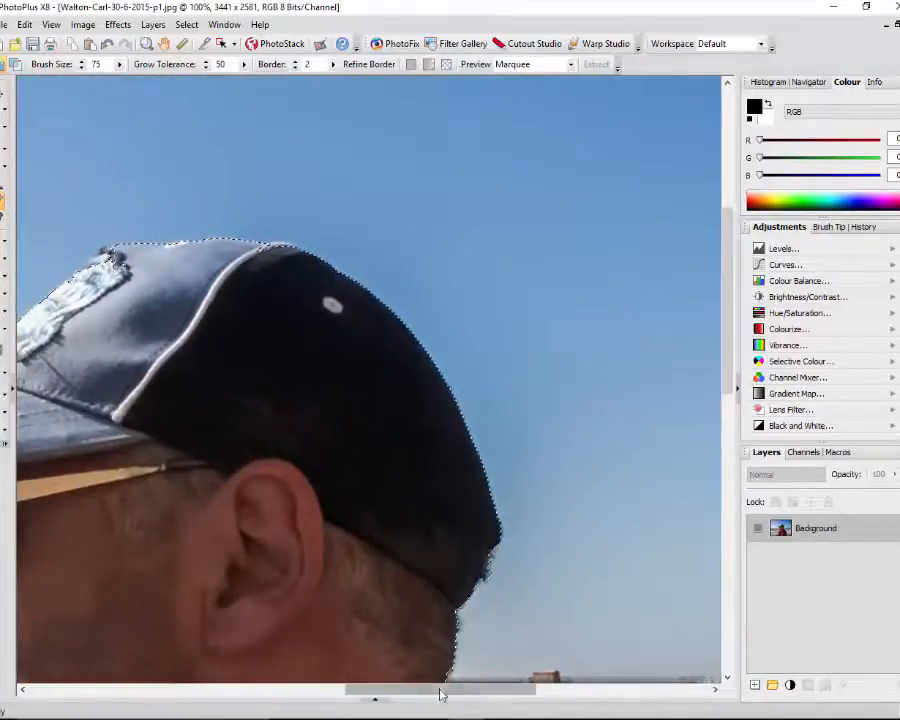
pyautogui.moveTo(463, 693); pyautogui.dragTo(404, 697)
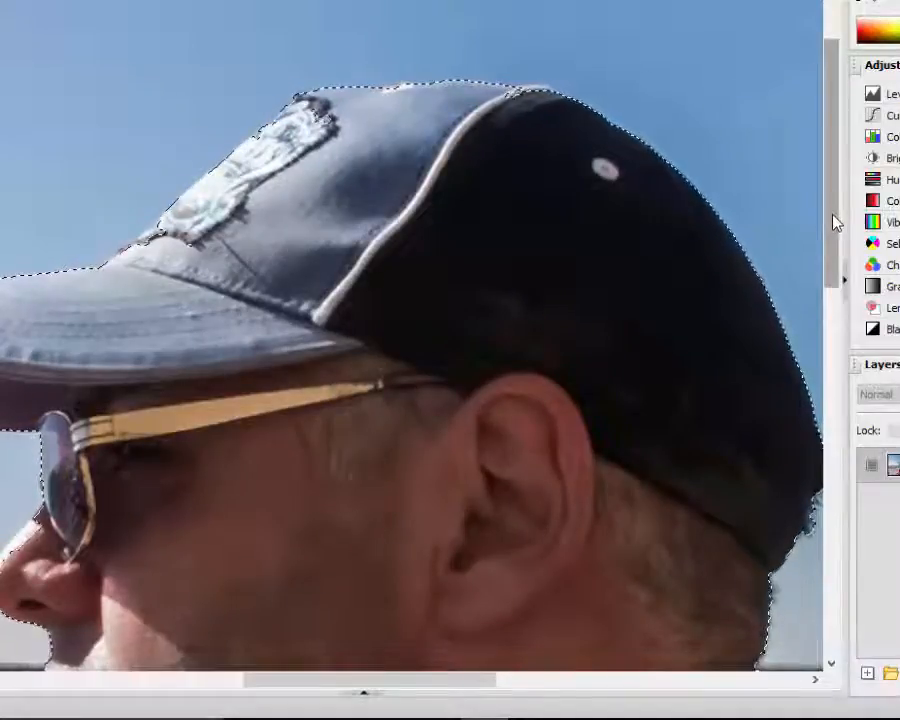
pyautogui.moveTo(834, 220); pyautogui.dragTo(826, 318)
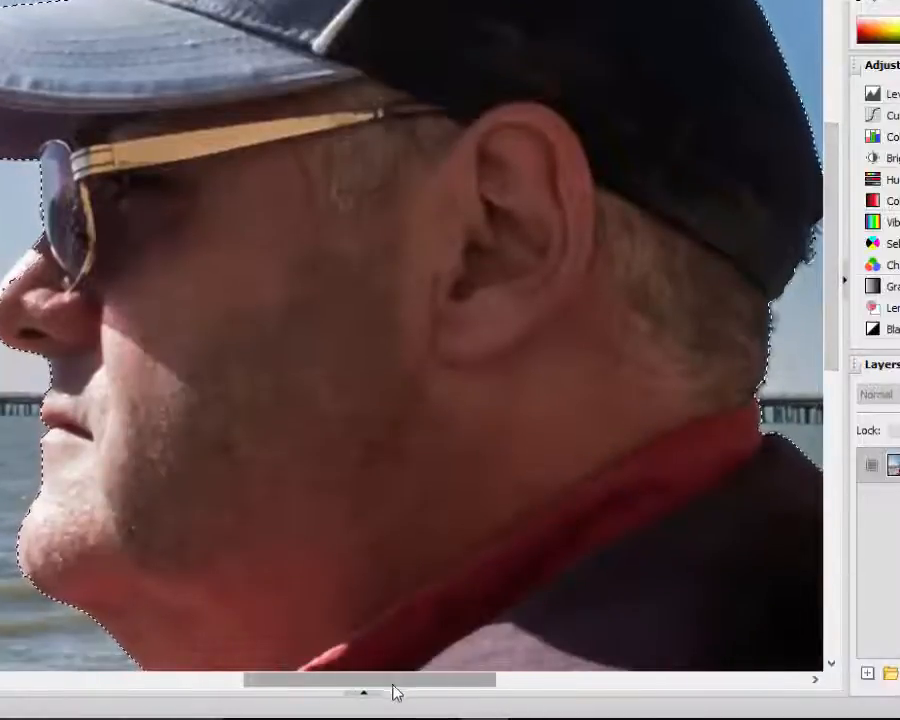
pyautogui.moveTo(394, 690); pyautogui.dragTo(330, 688)
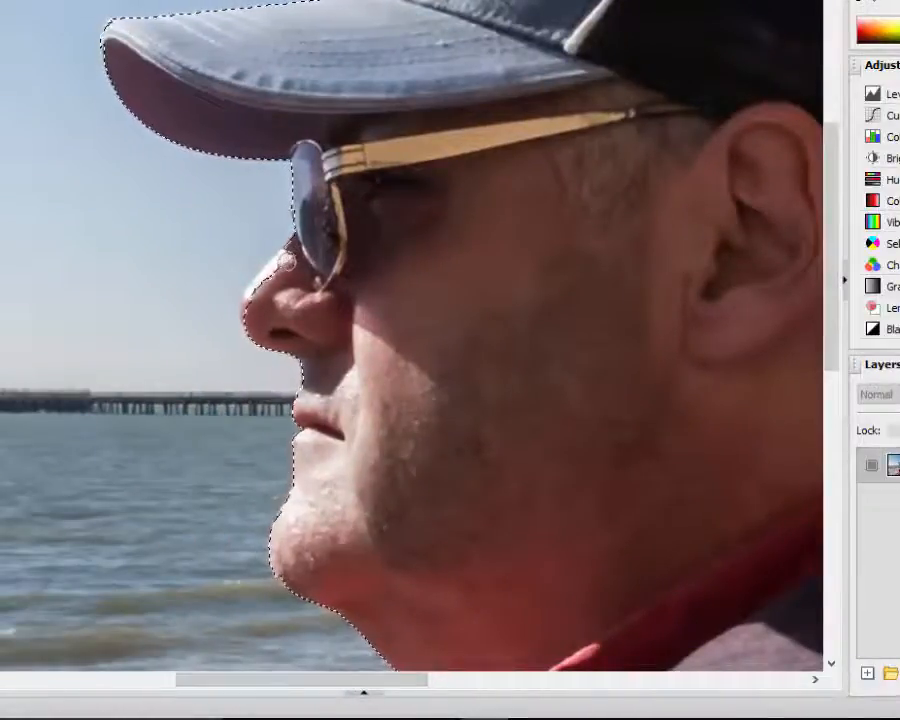
pyautogui.click(253, 306)
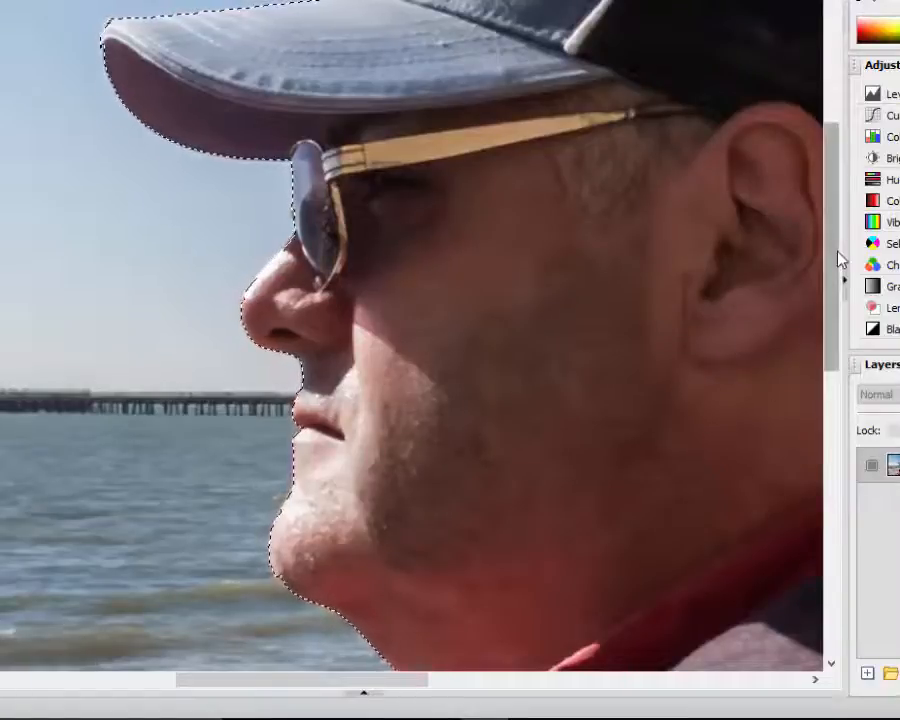
# Step: Add a stray patch of sand beside the man's leg to the selection using brush size 20
pyautogui.moveTo(831, 267); pyautogui.dragTo(843, 492)
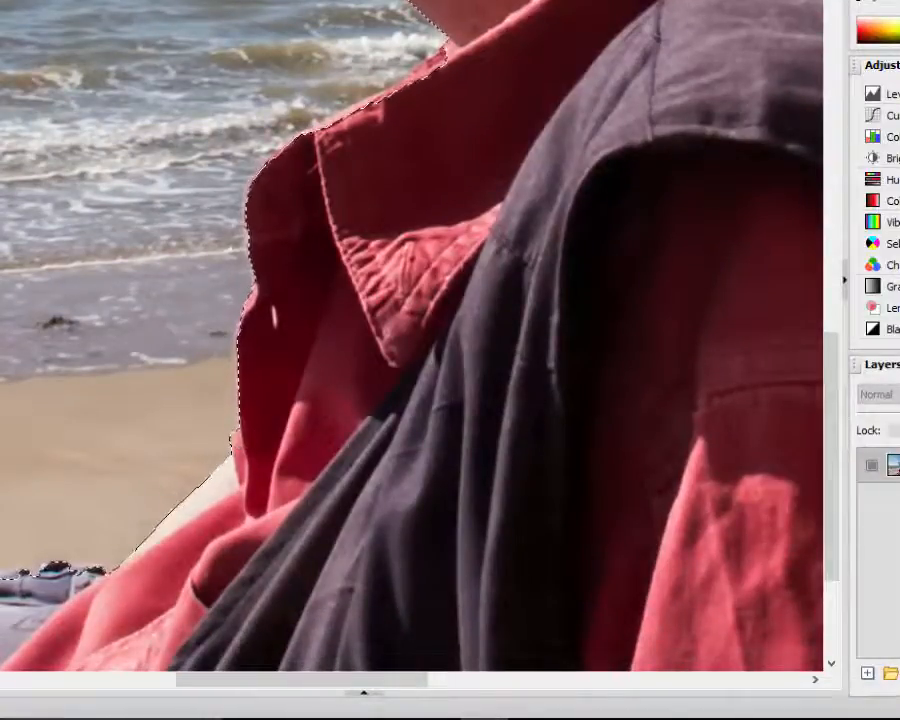
pyautogui.moveTo(835, 365); pyautogui.dragTo(836, 460)
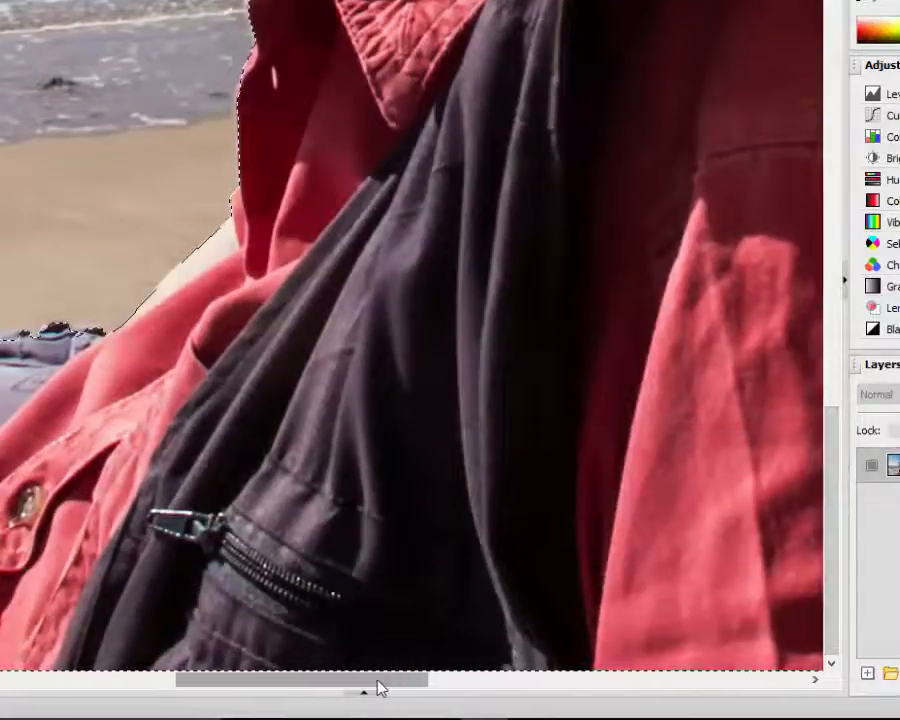
pyautogui.moveTo(378, 688); pyautogui.dragTo(292, 687)
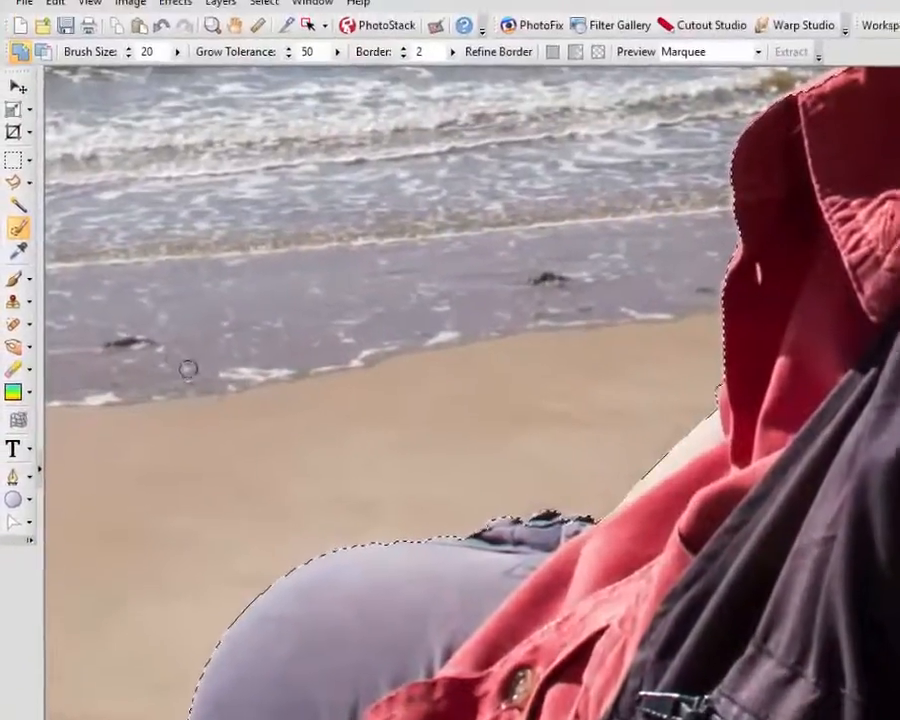
pyautogui.moveTo(185, 291); pyautogui.dragTo(156, 305)
pyautogui.moveTo(188, 479)
pyautogui.mouseDown()
pyautogui.moveTo(195, 474)
pyautogui.moveTo(161, 488)
pyautogui.moveTo(167, 583)
pyautogui.moveTo(194, 488)
pyautogui.moveTo(193, 587)
pyautogui.moveTo(233, 583)
pyautogui.moveTo(188, 543)
pyautogui.mouseUp()
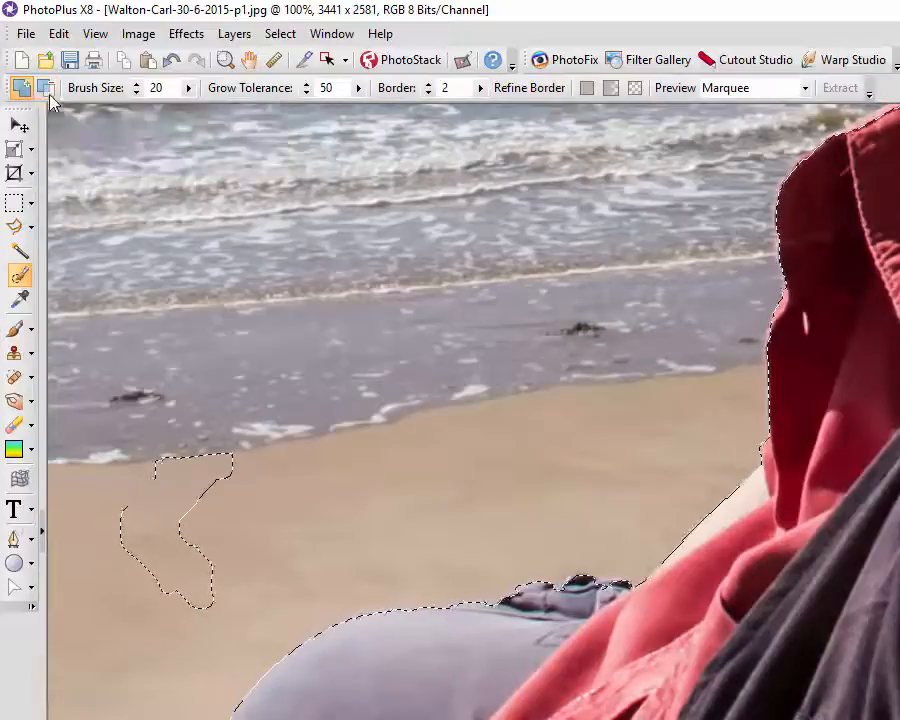
# Step: Subtract the stray sand patch from the selection and set the selection brush back to adding areas
pyautogui.click(47, 88)
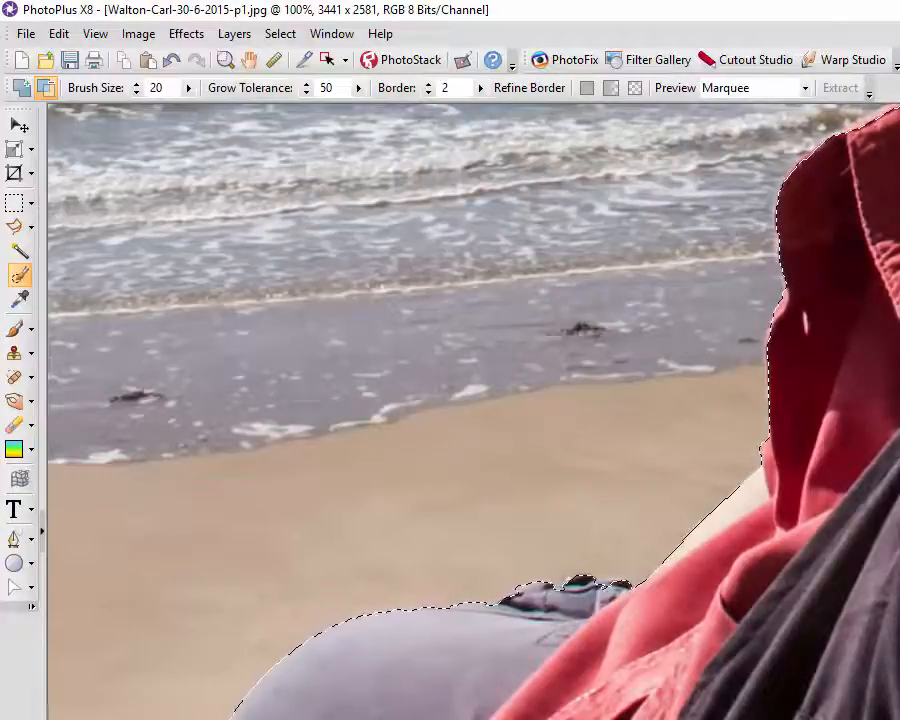
pyautogui.click(45, 87)
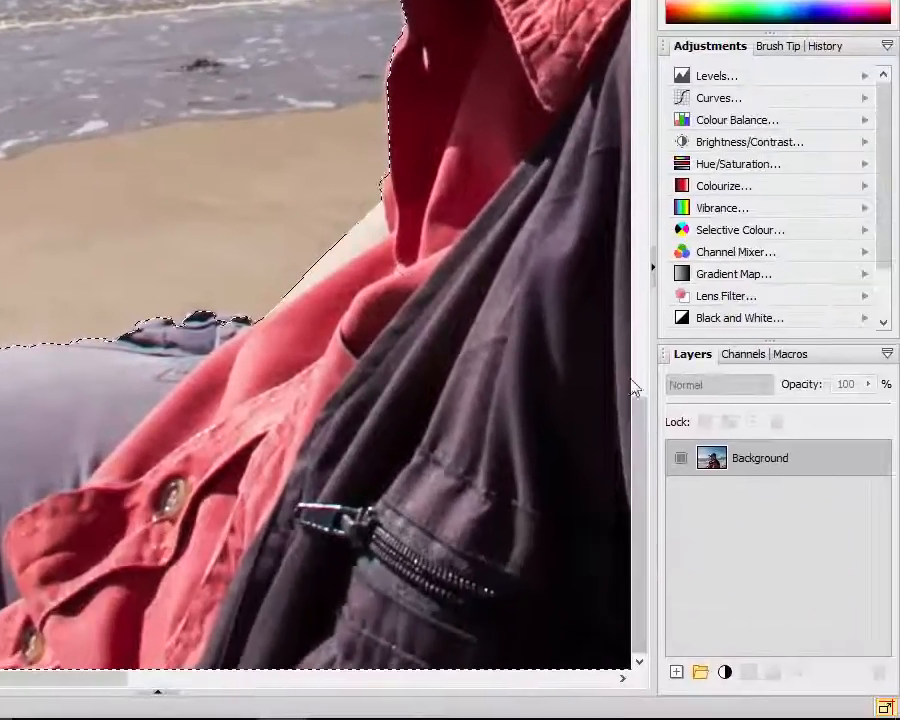
pyautogui.moveTo(643, 426); pyautogui.dragTo(643, 112)
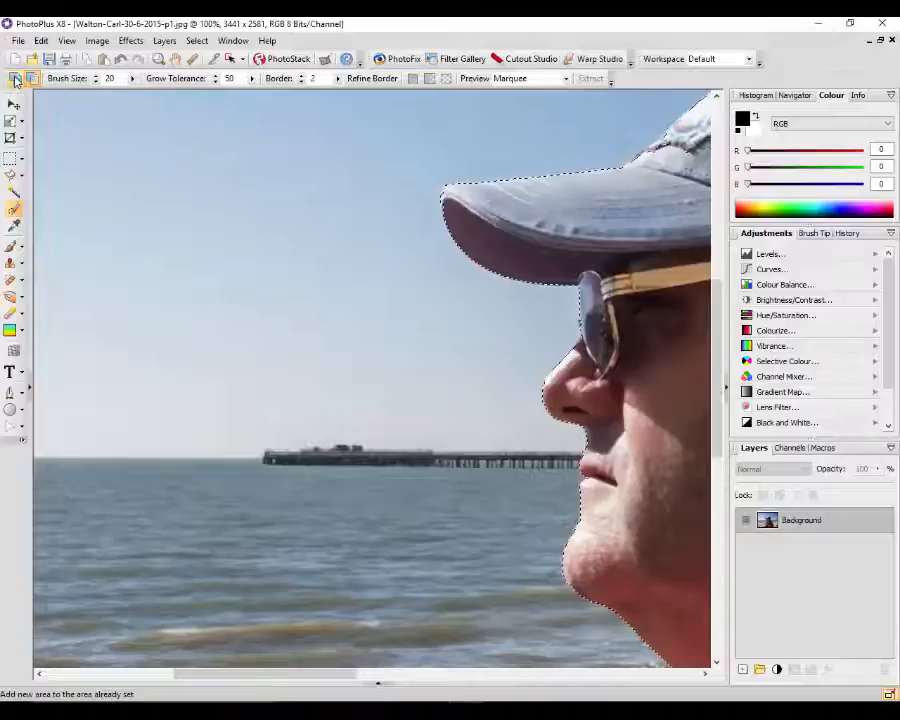
pyautogui.click(15, 79)
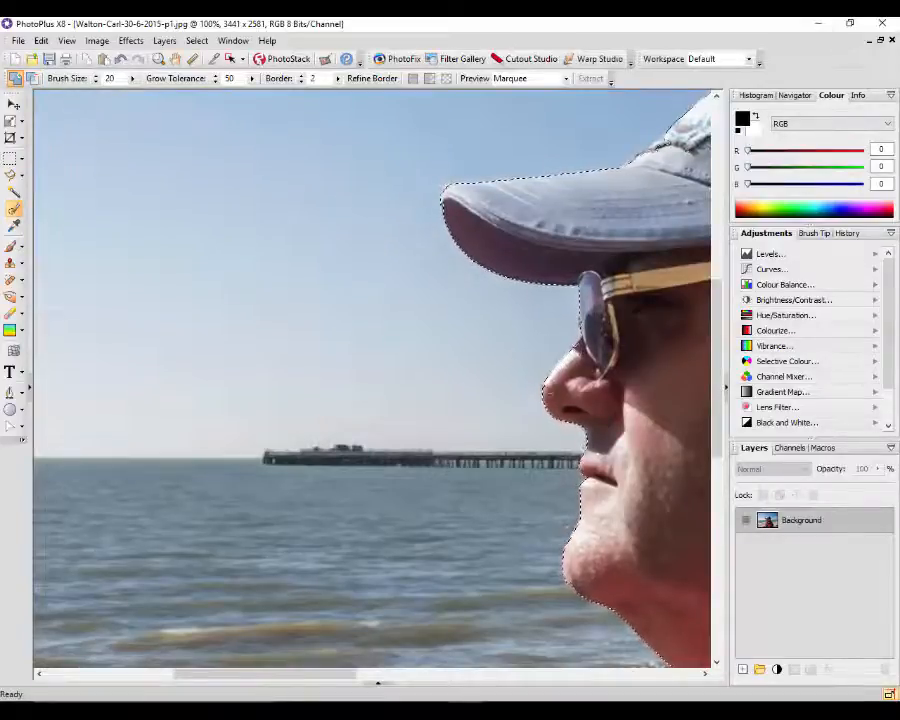
pyautogui.scroll(-1, 567, 437)
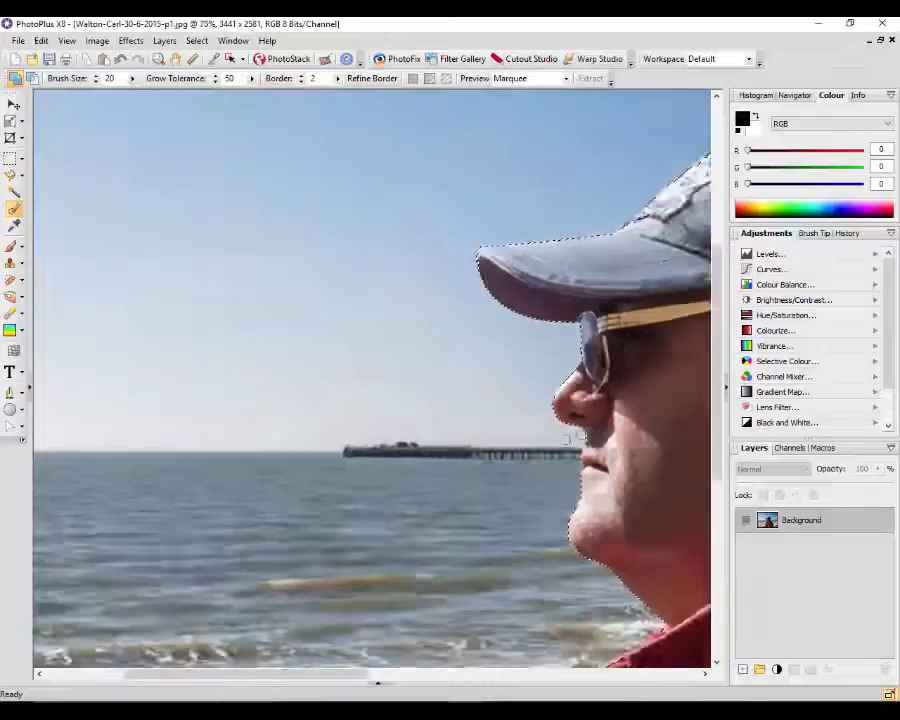
# Step: Feather the selection around the man by 2 pixels
pyautogui.scroll(-1, 567, 437)
pyautogui.scroll(-1, 567, 437)
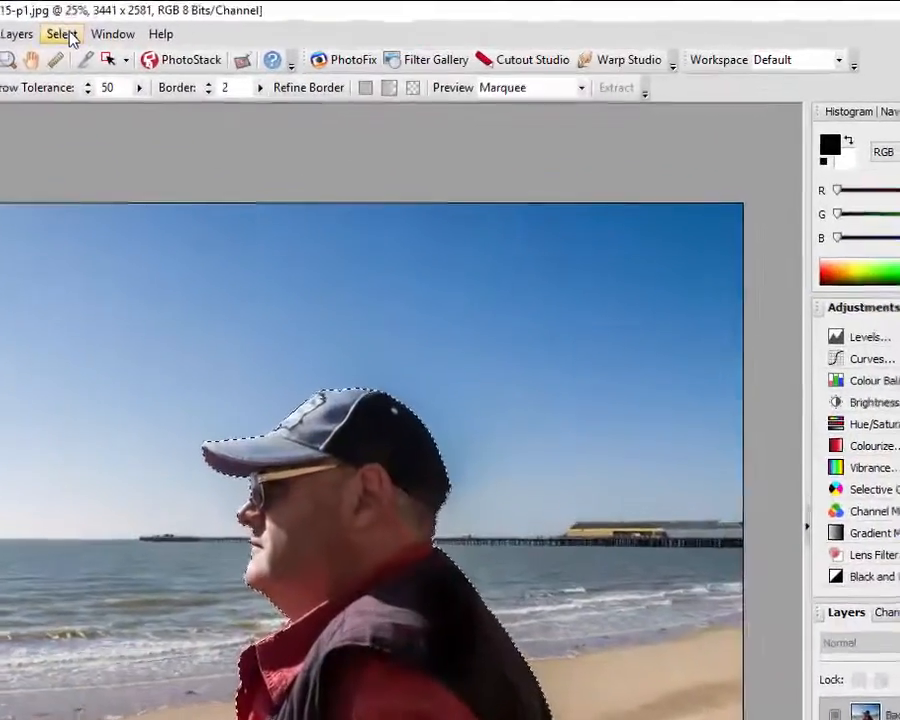
pyautogui.click(198, 41)
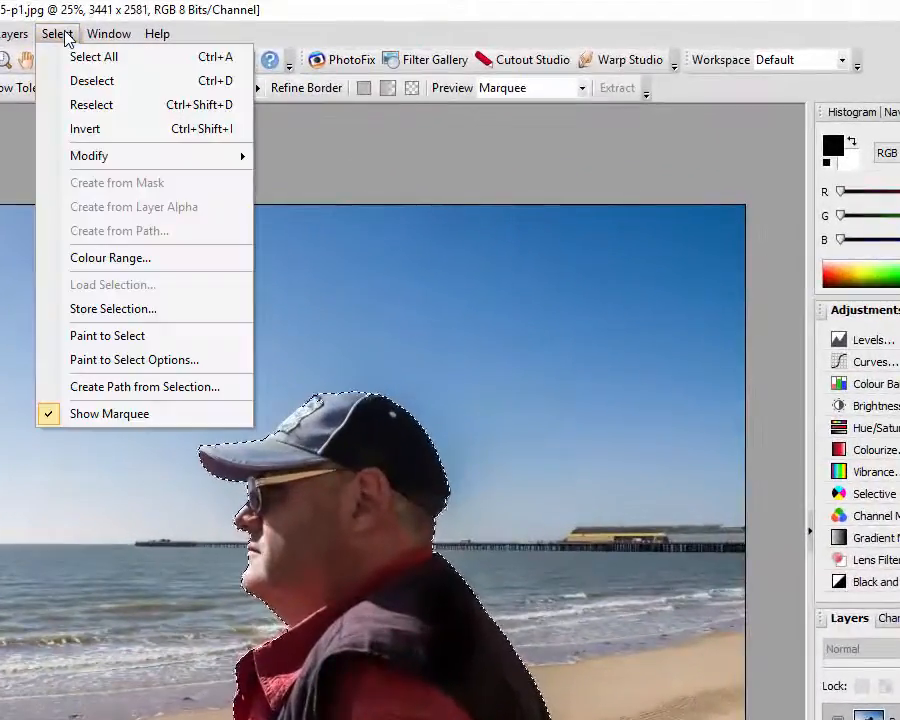
pyautogui.moveTo(115, 153)
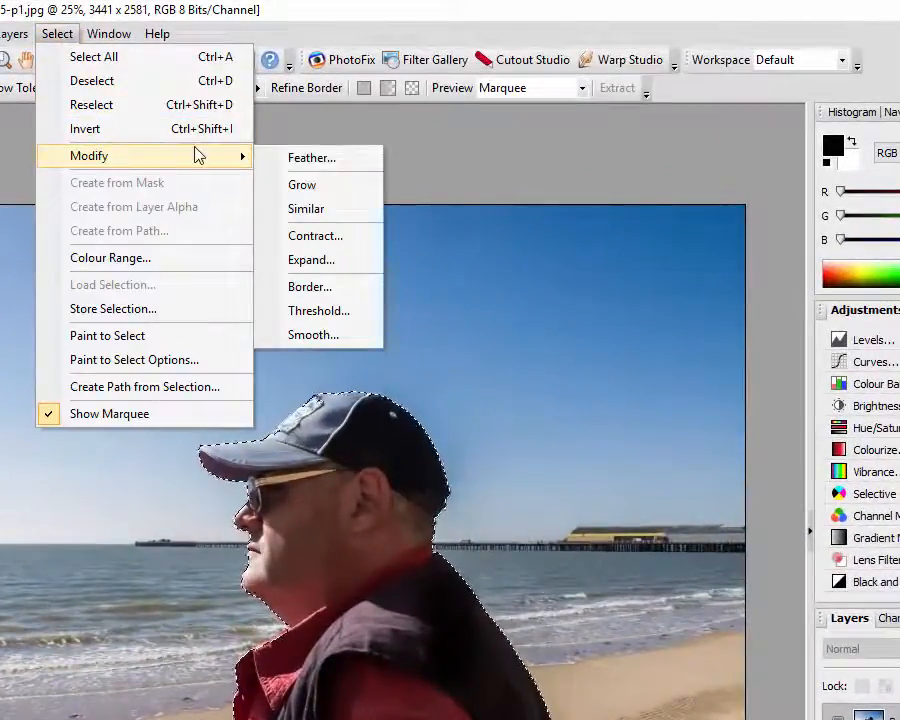
pyautogui.click(313, 166)
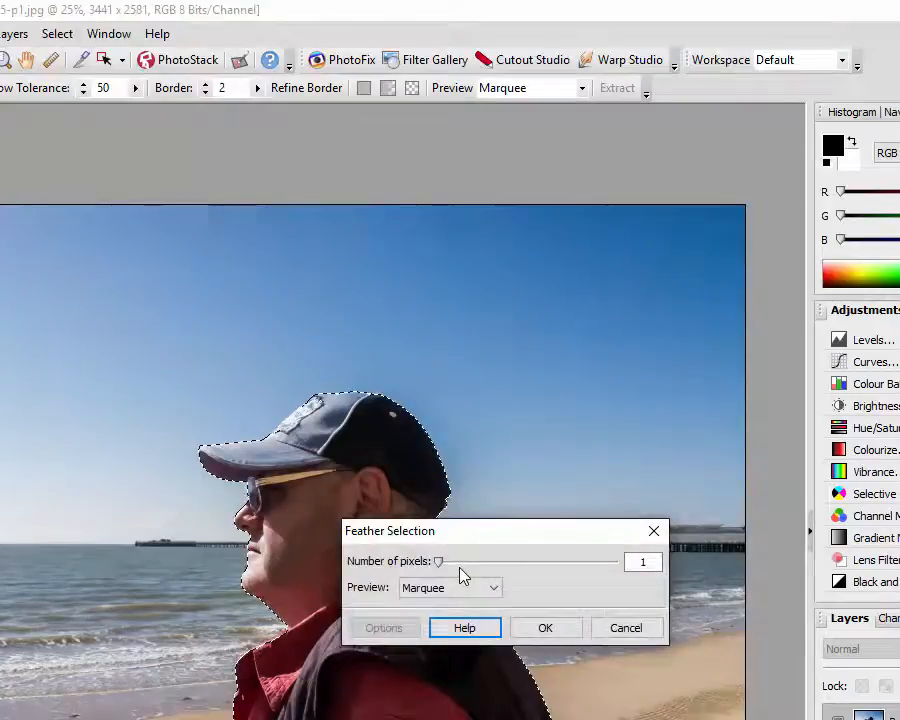
pyautogui.doubleClick(645, 563)
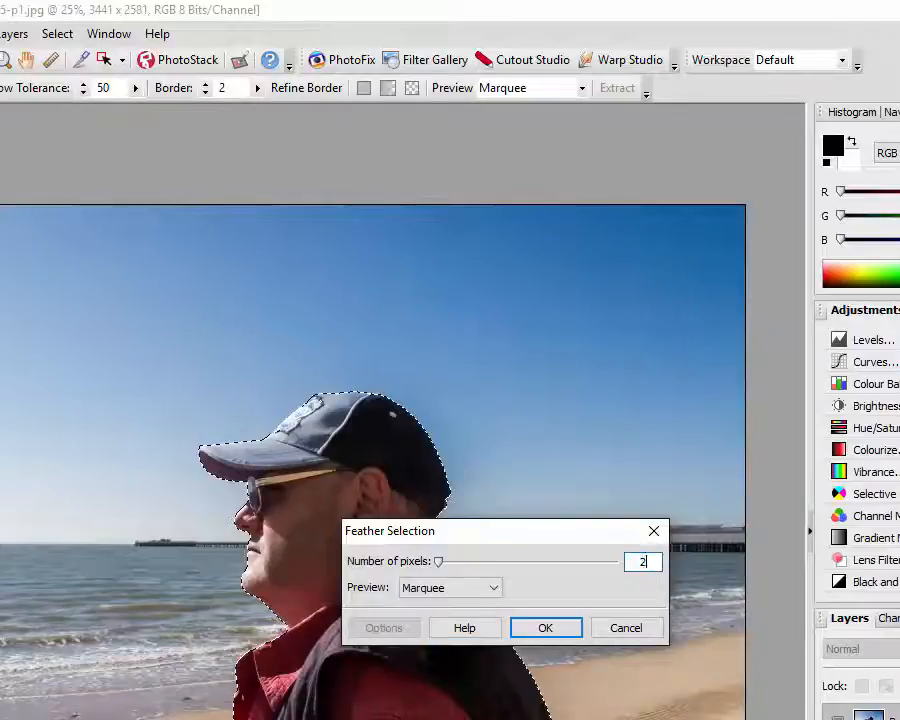
pyautogui.click(571, 627)
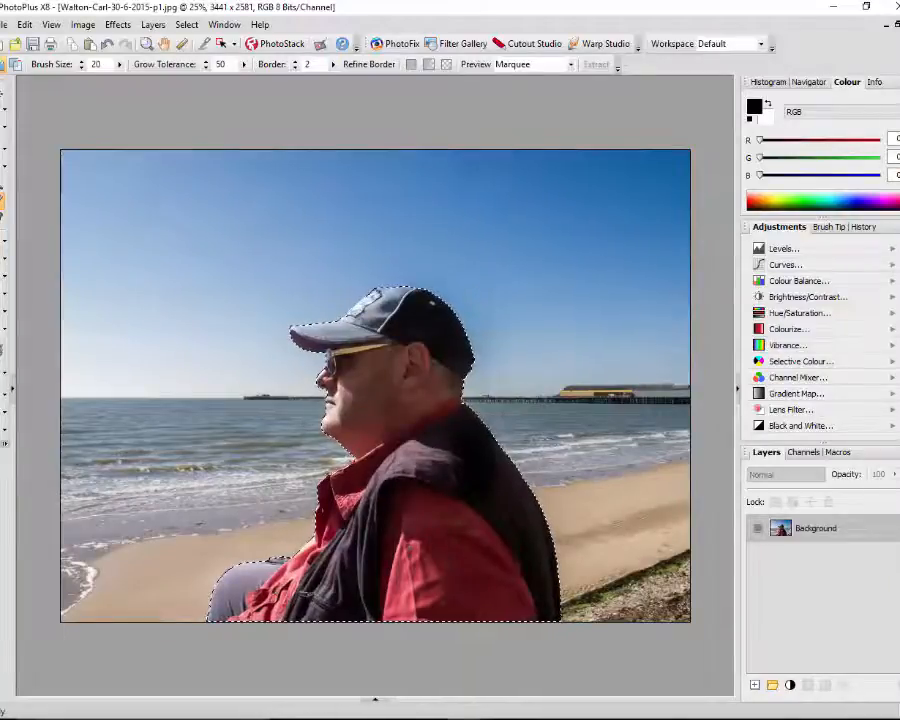
# Step: Copy the selected man to a new layer and check the cut-out by toggling the visibility of the Background and the new layer
pyautogui.hotkey('ctrl', 'j')
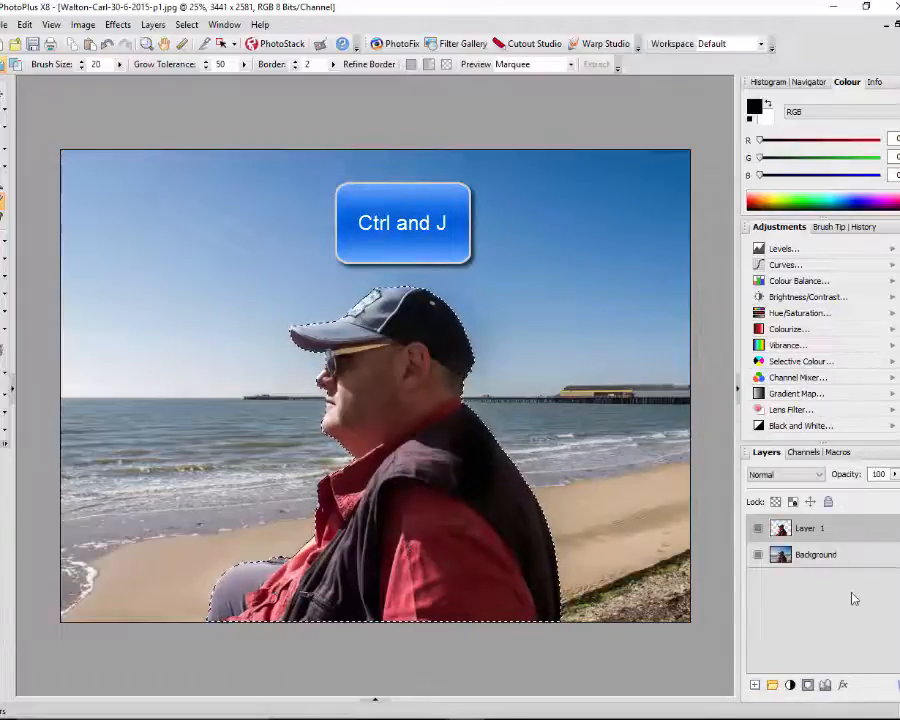
pyautogui.click(759, 556)
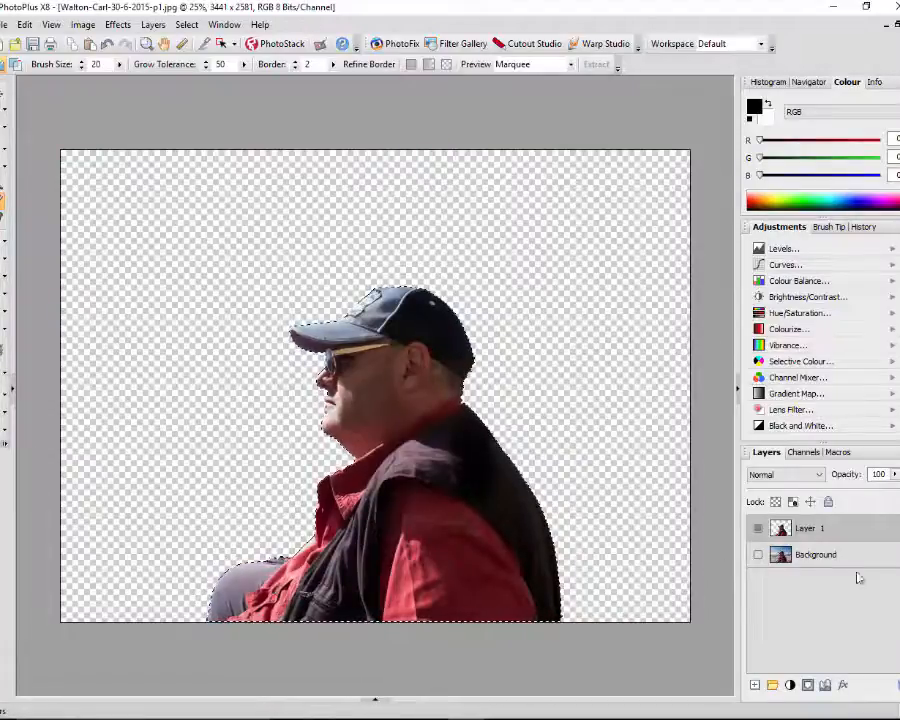
pyautogui.click(759, 529)
pyautogui.click(759, 529)
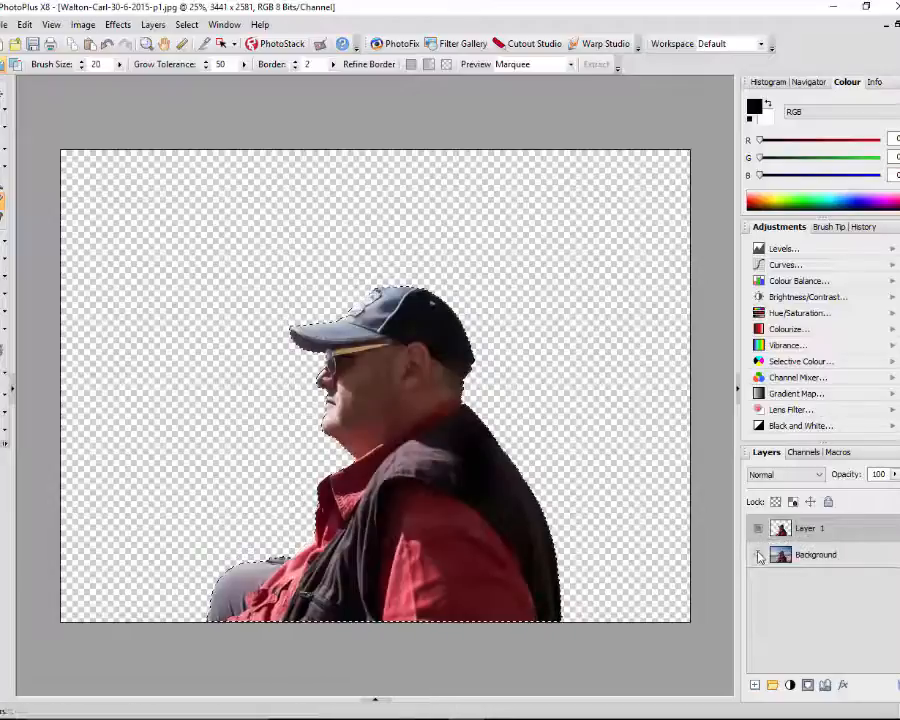
pyautogui.click(758, 554)
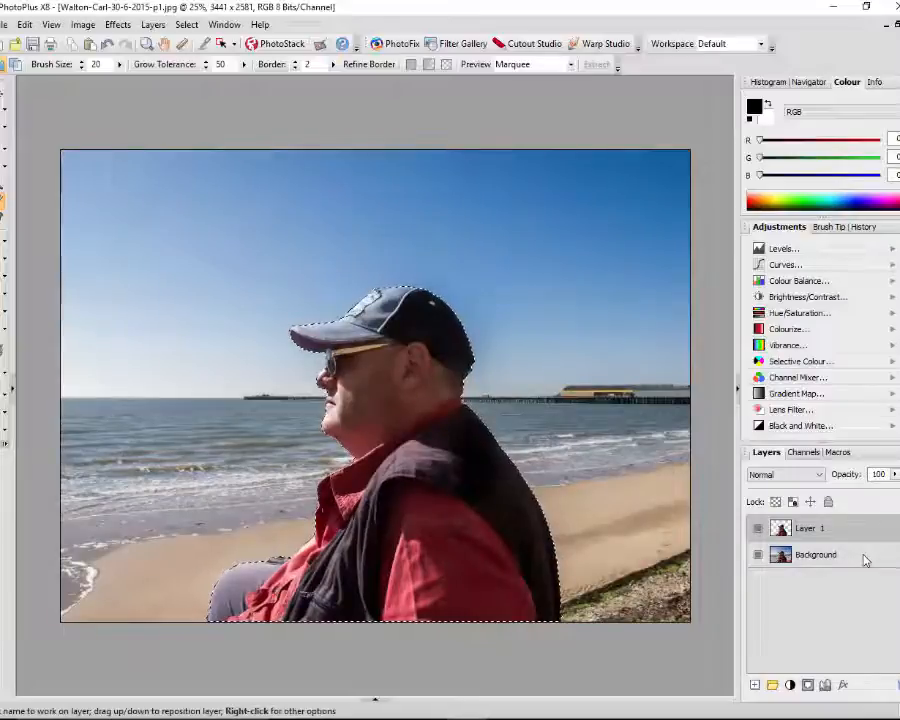
# Step: Duplicate the Background layer as "Background Copy", make Layer 1 active and clear the selection around the man
pyautogui.click(865, 557)
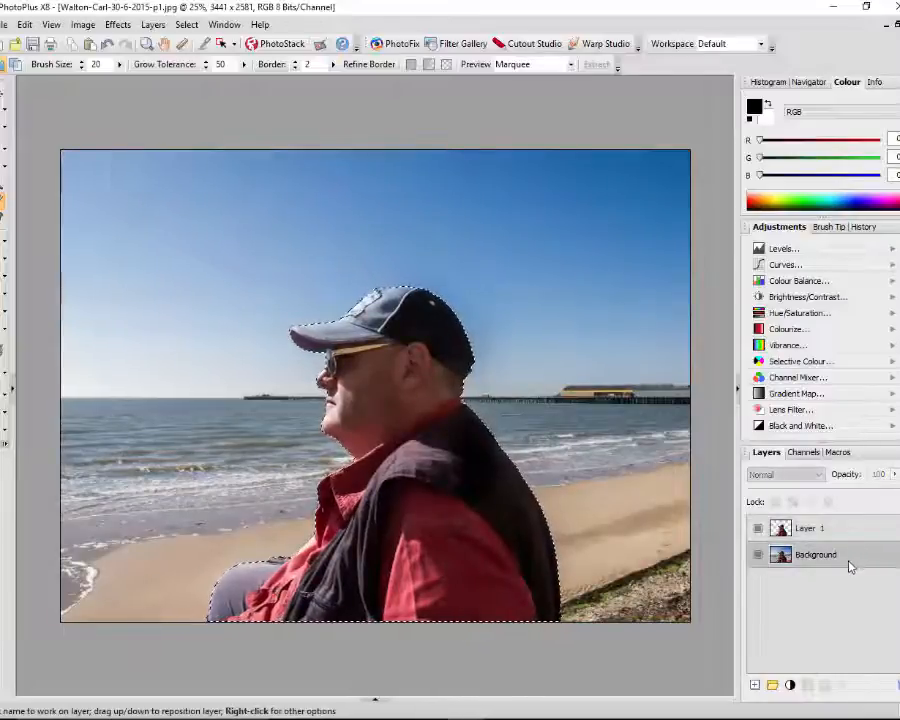
pyautogui.rightClick(864, 565)
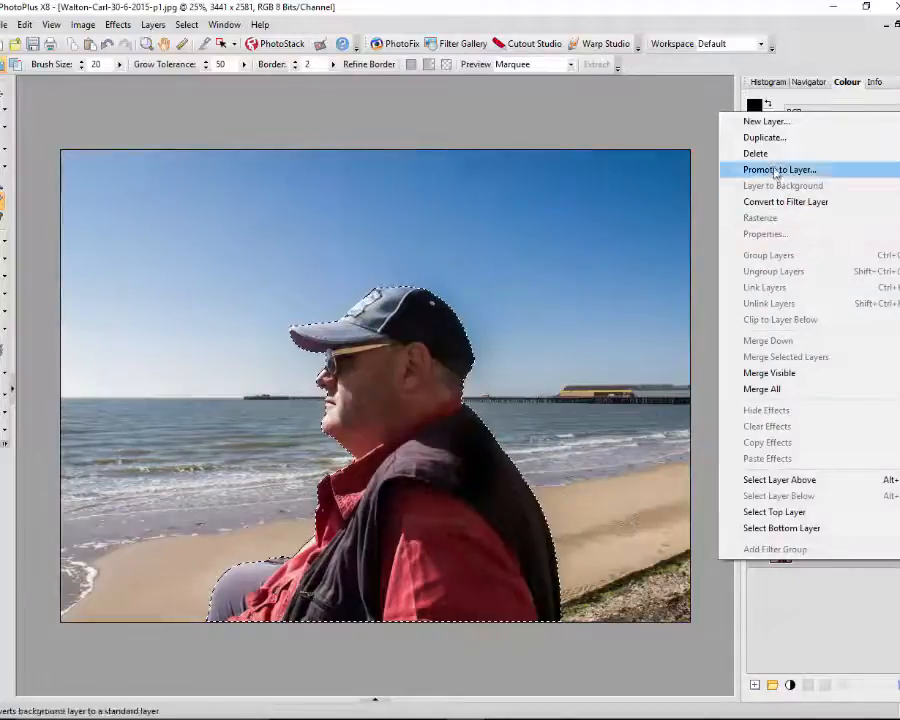
pyautogui.click(765, 137)
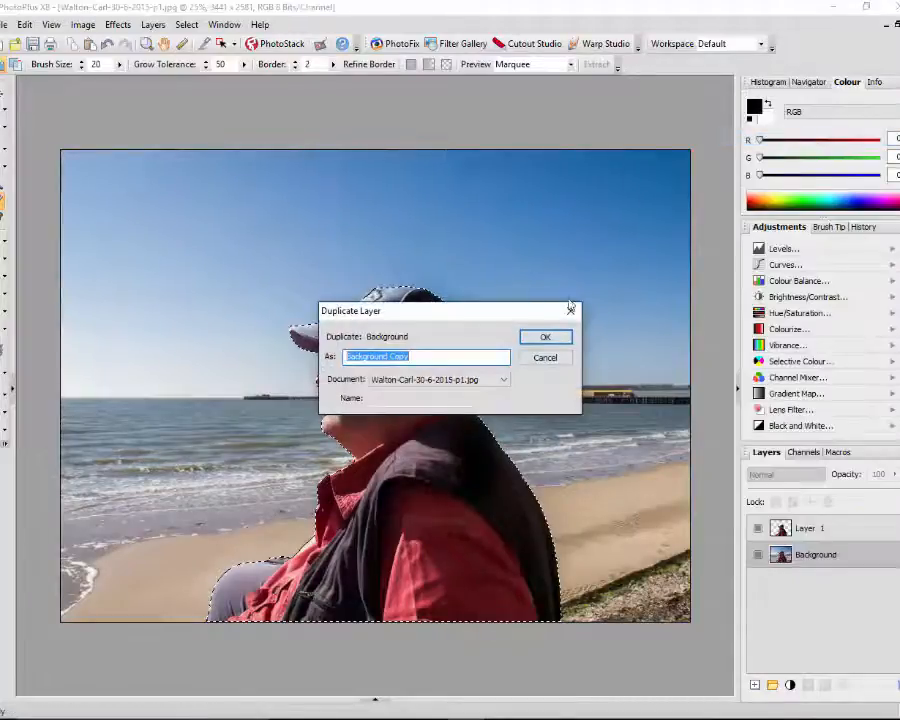
pyautogui.click(543, 338)
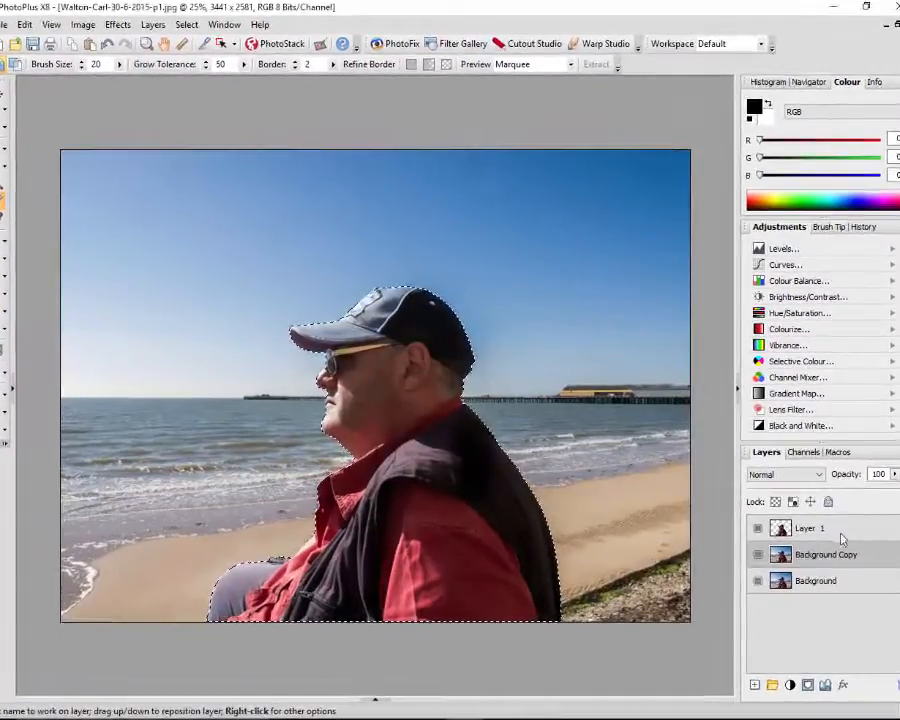
pyautogui.click(836, 532)
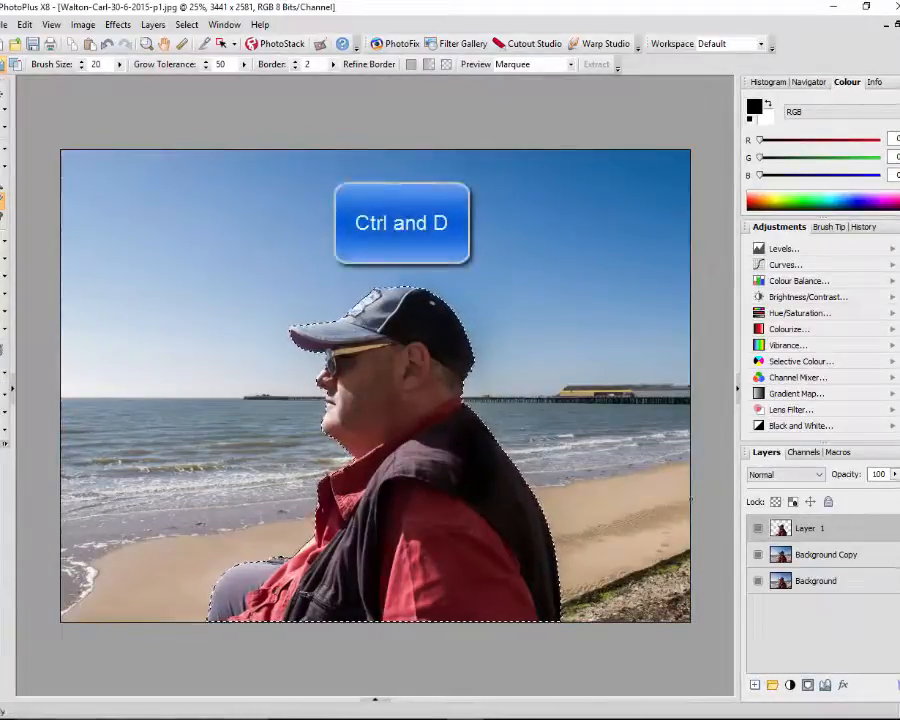
pyautogui.hotkey('ctrl', 'd')
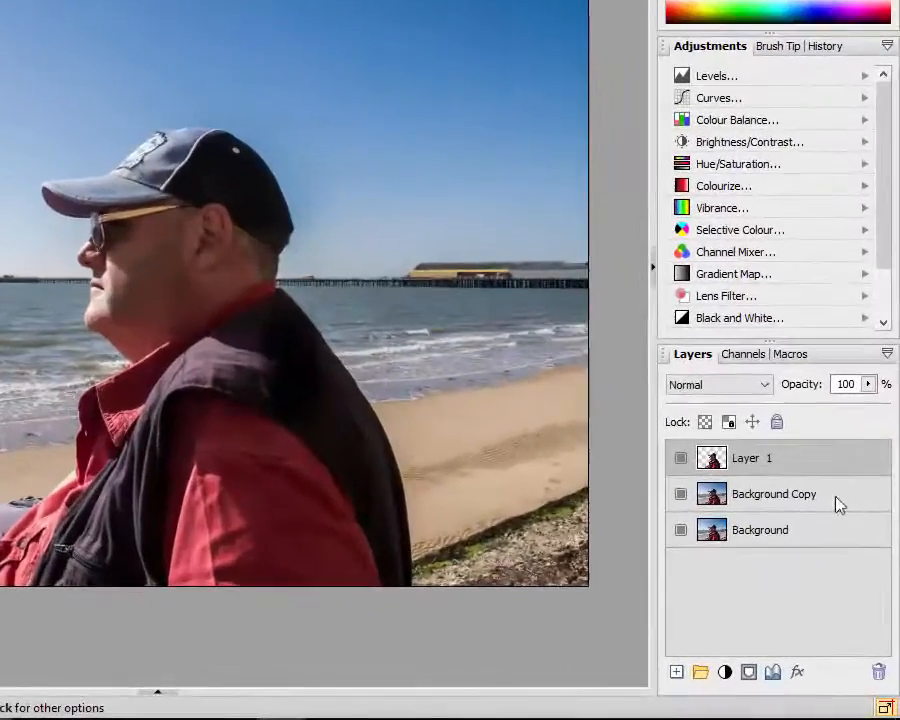
# Step: Apply a Gaussian Blur with radius 10.0 to the Background Copy layer
pyautogui.click(866, 559)
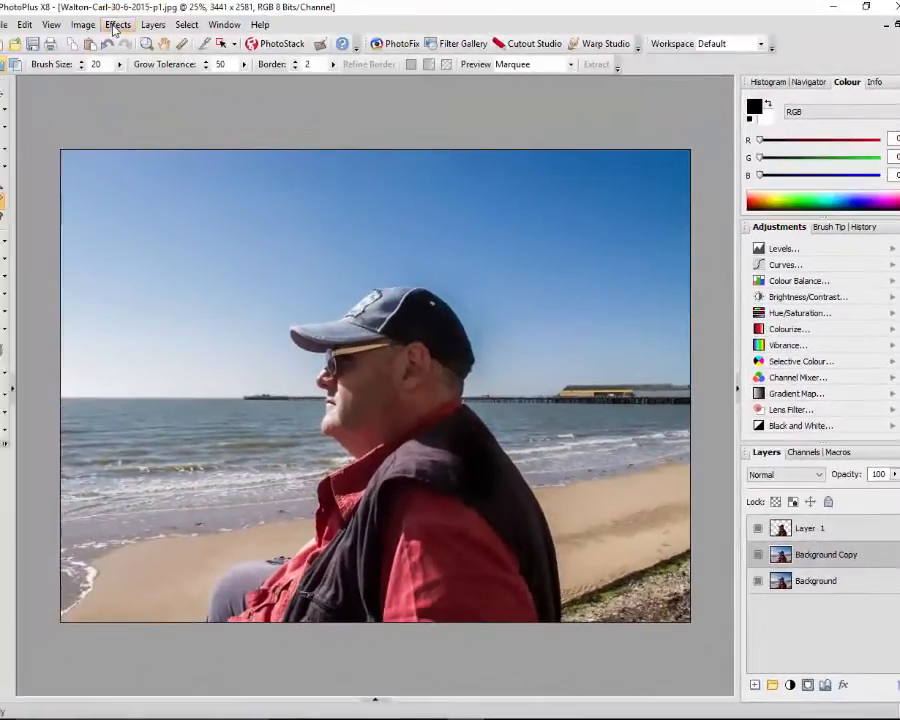
pyautogui.click(117, 25)
pyautogui.moveTo(160, 151)
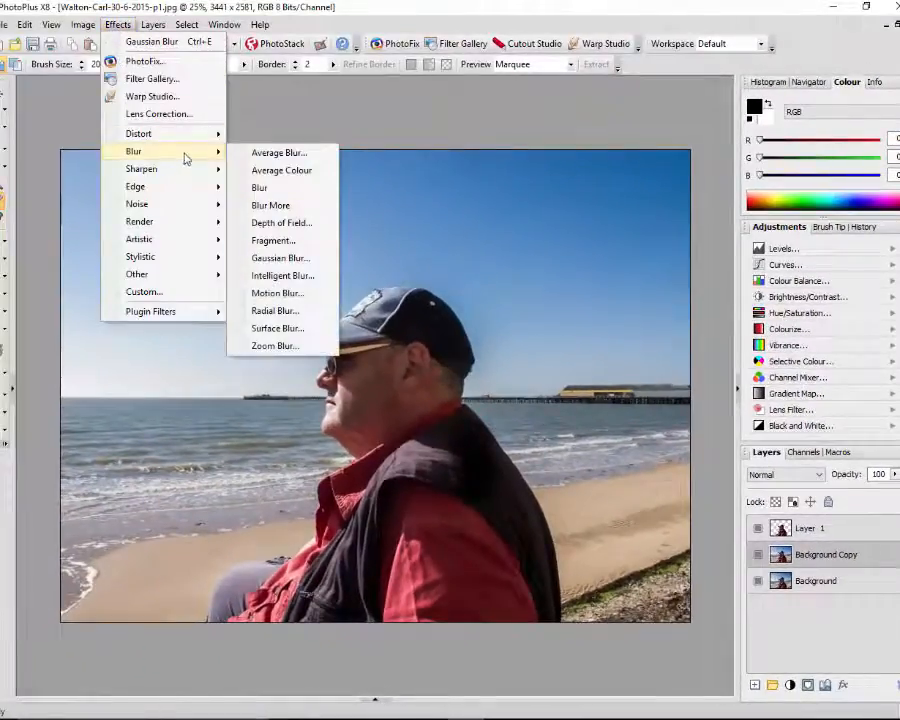
pyautogui.click(272, 260)
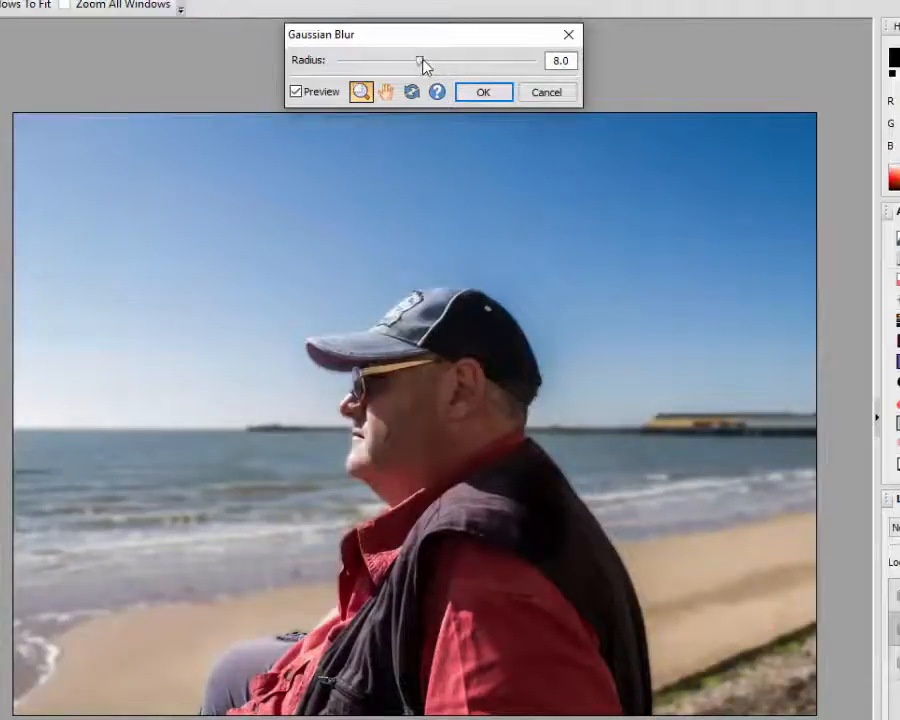
pyautogui.moveTo(422, 59); pyautogui.dragTo(452, 61)
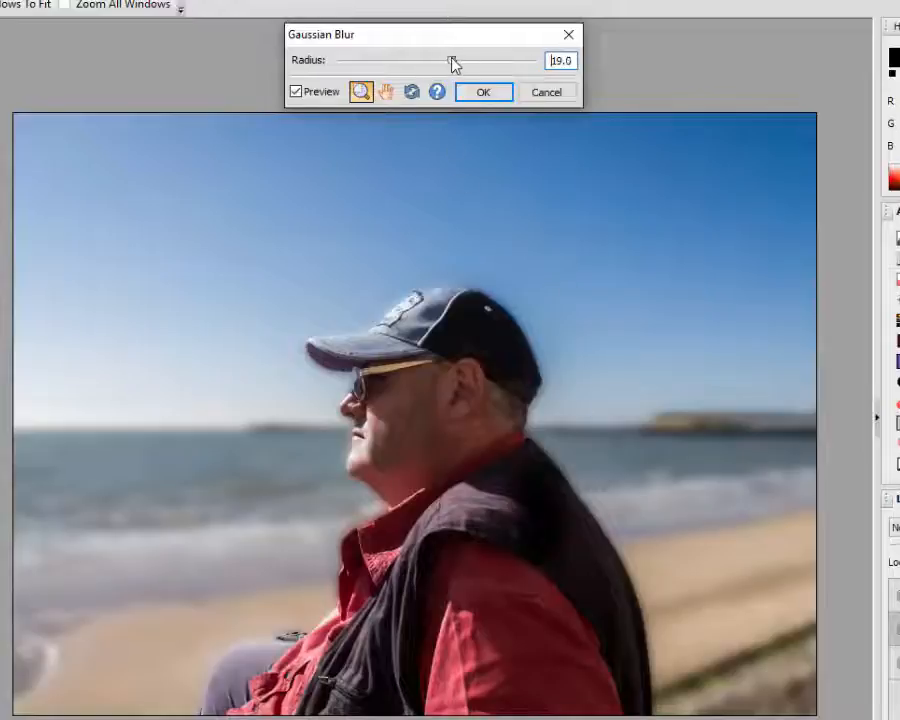
pyautogui.moveTo(447, 60); pyautogui.dragTo(424, 60)
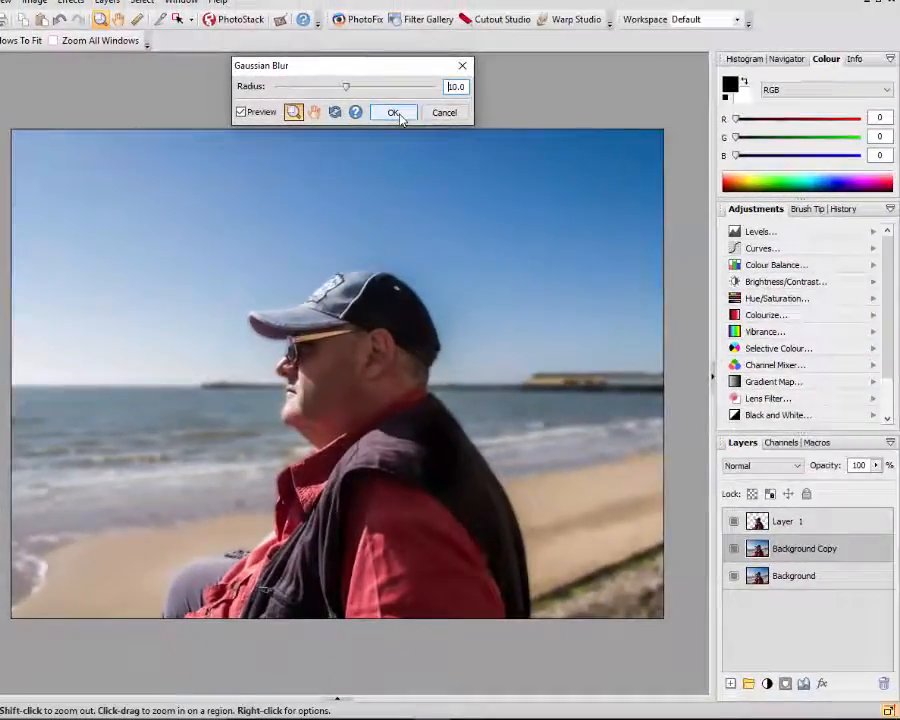
pyautogui.click(488, 94)
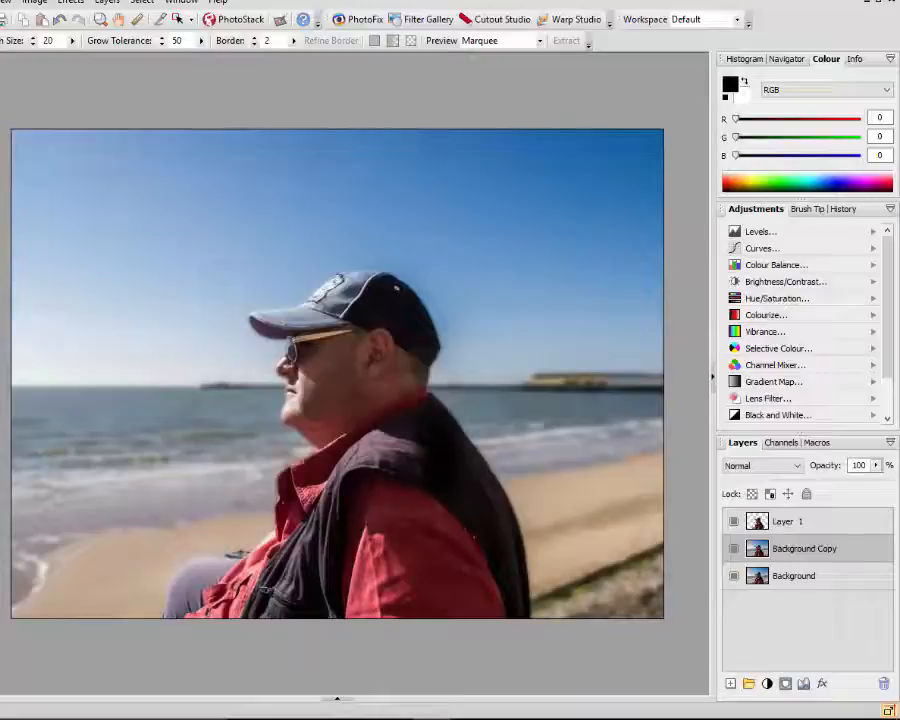
# Step: Enlarge the cut-out man on Layer 1 proportionally from his upper-left corner, keeping his base on the picture's lower edge
pyautogui.click(839, 522)
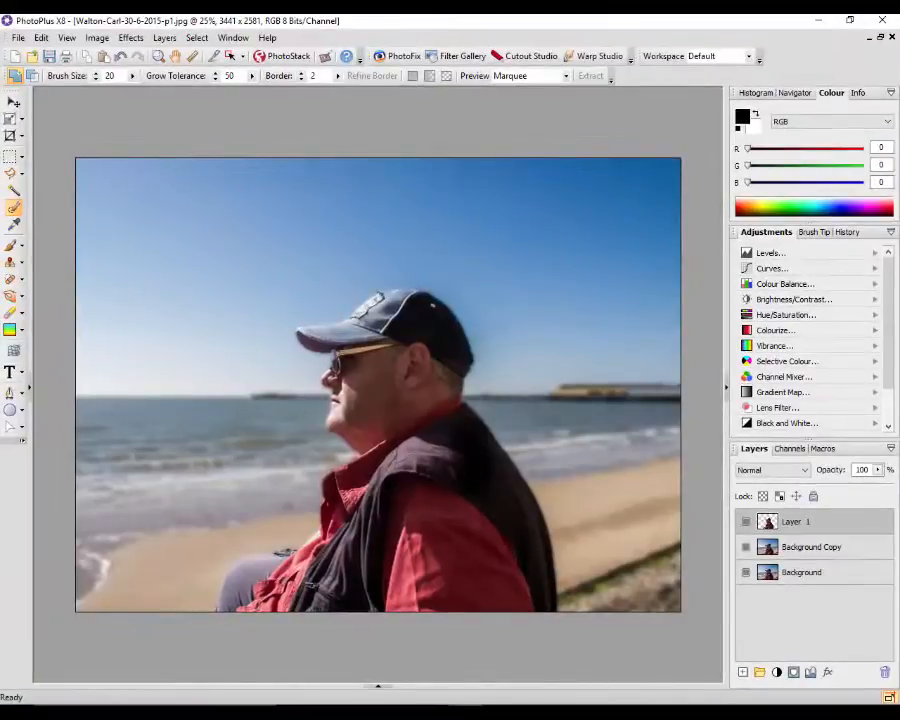
pyautogui.click(10, 118)
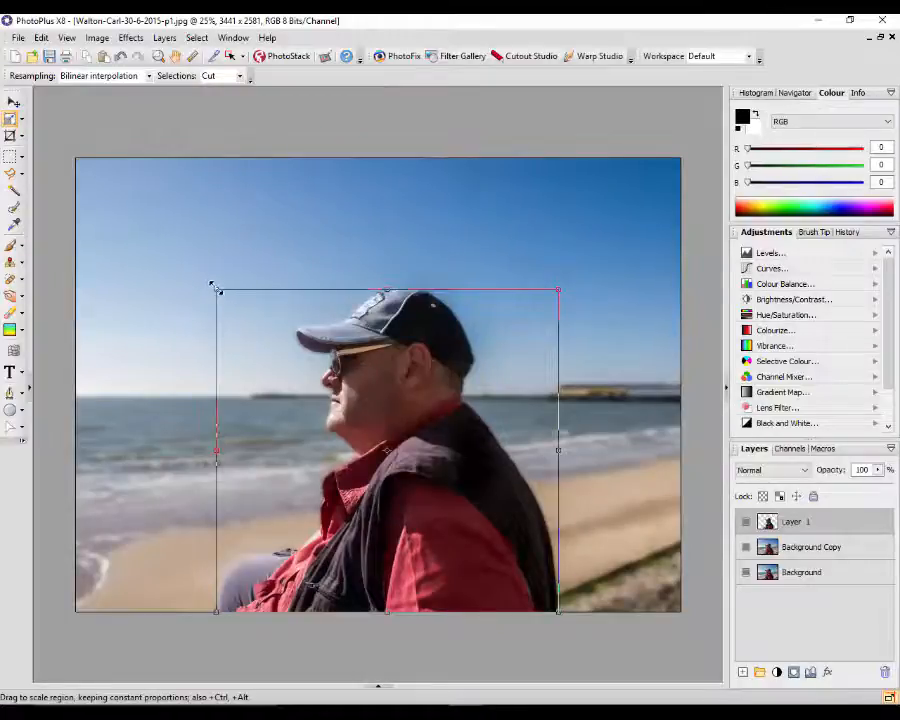
pyautogui.moveTo(215, 288); pyautogui.dragTo(168, 246)
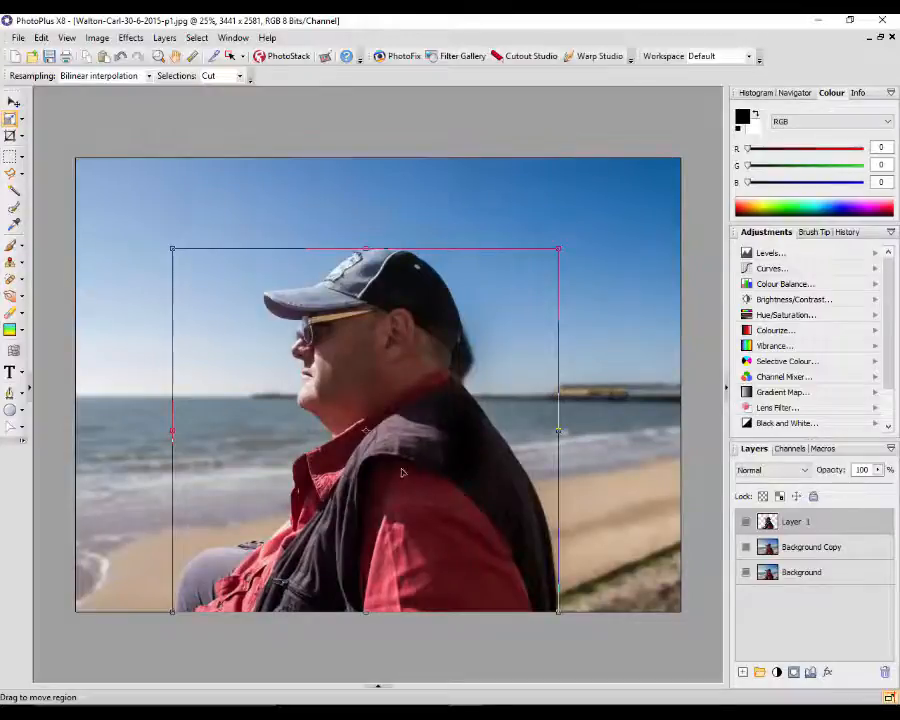
# Step: Move the enlarged man toward the picture's left edge, away from his blurred copy, and back over it
pyautogui.click(13, 102)
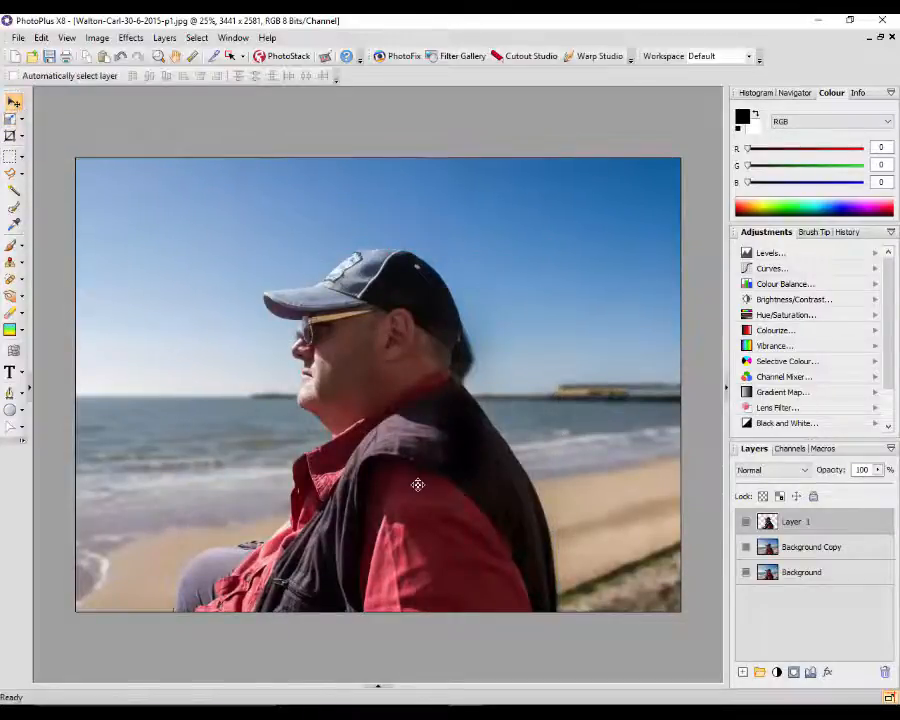
pyautogui.moveTo(414, 484); pyautogui.dragTo(259, 486)
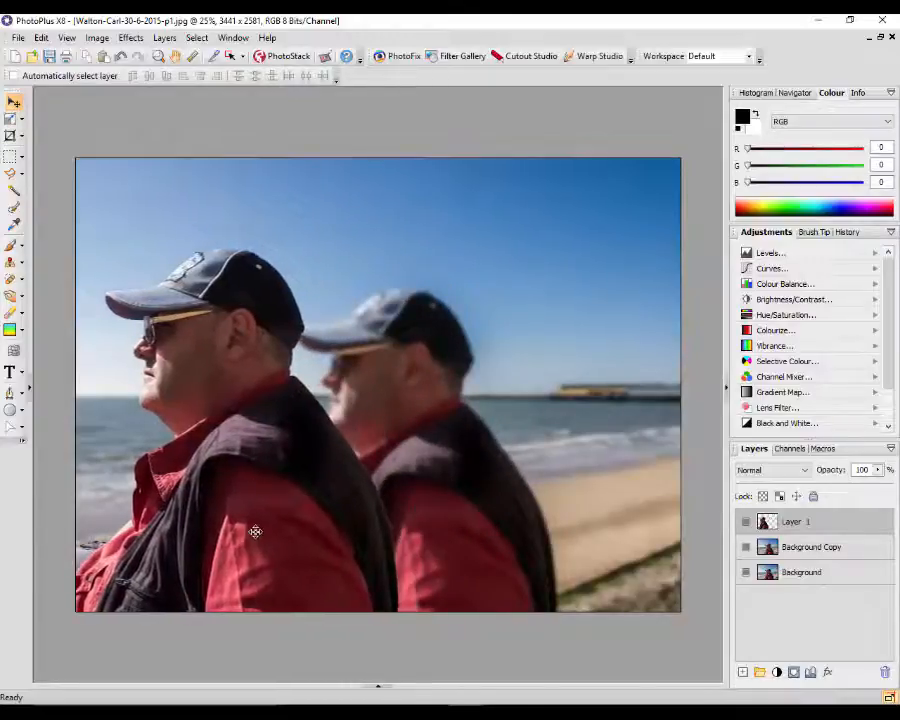
pyautogui.moveTo(255, 531); pyautogui.dragTo(423, 530)
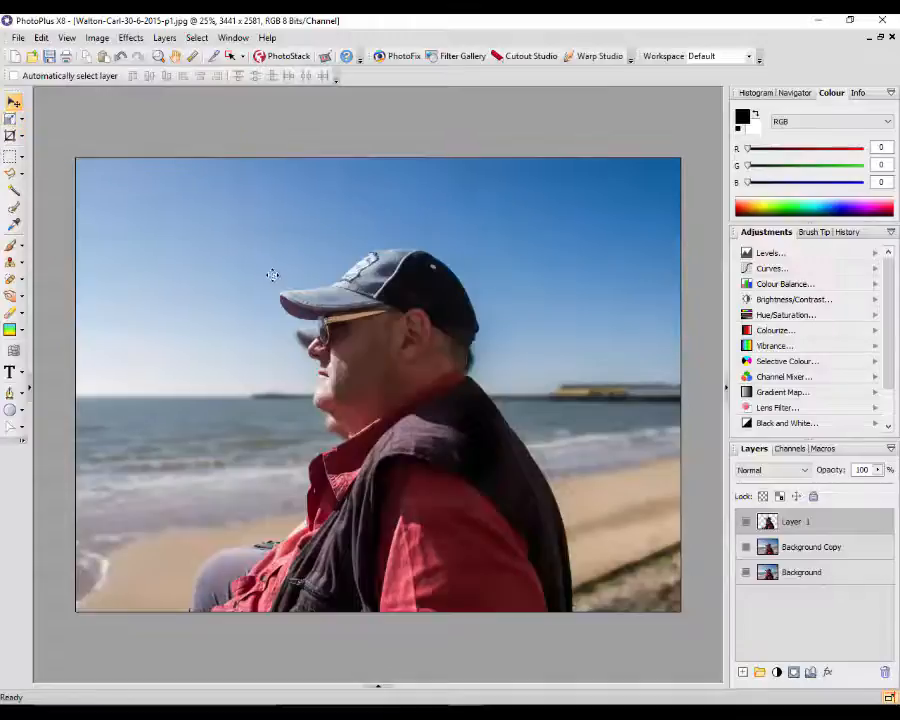
# Step: Enlarge the cut-out man further in proportion and reposition him over the blurred figure, with his base at the picture's lower edge
pyautogui.click(10, 118)
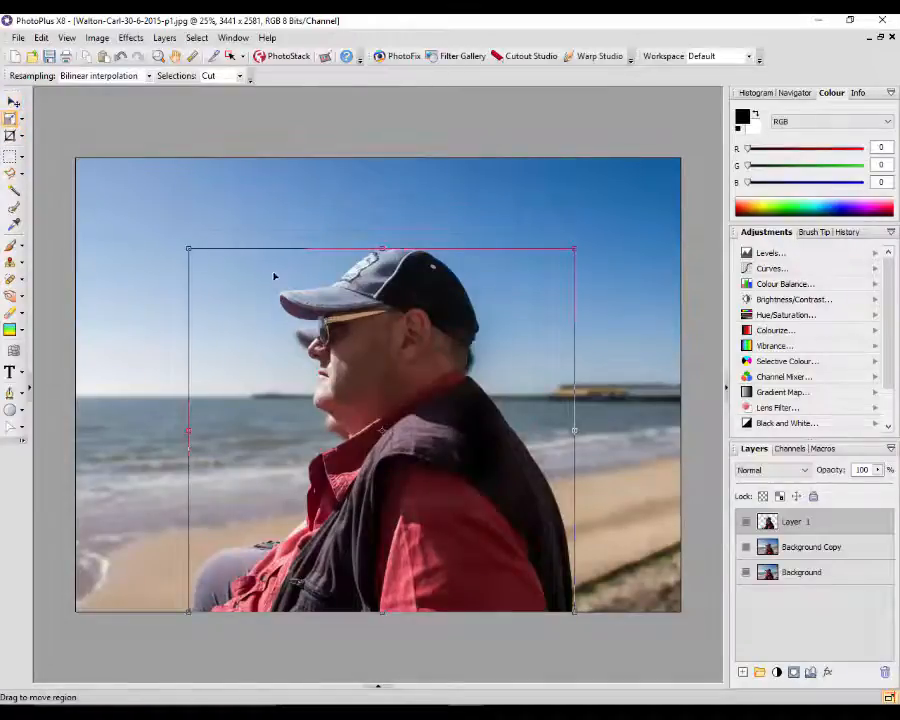
pyautogui.moveTo(188, 247); pyautogui.dragTo(151, 213)
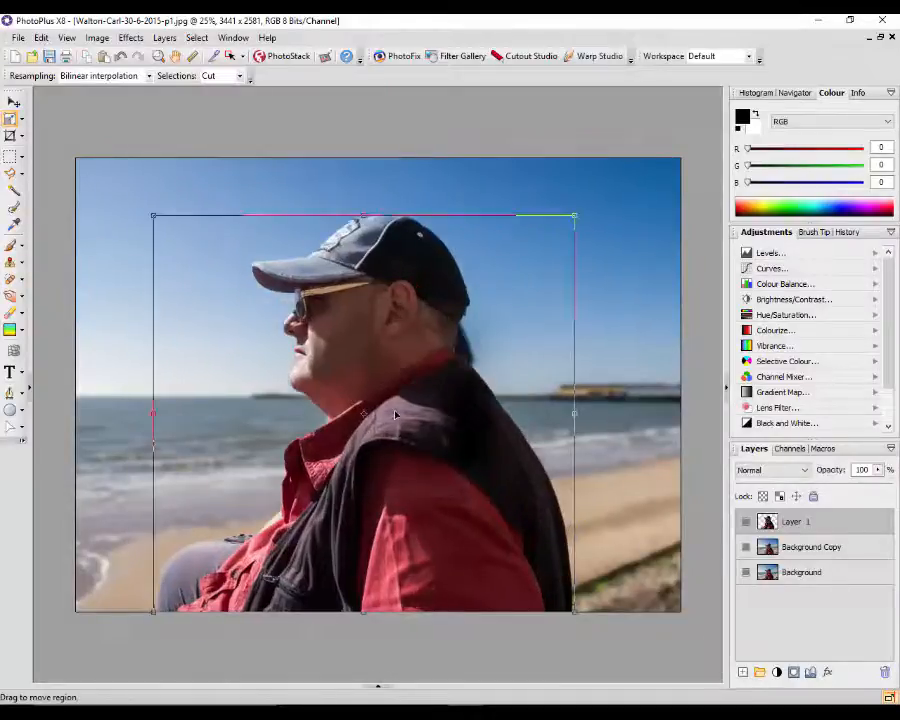
pyautogui.click(14, 101)
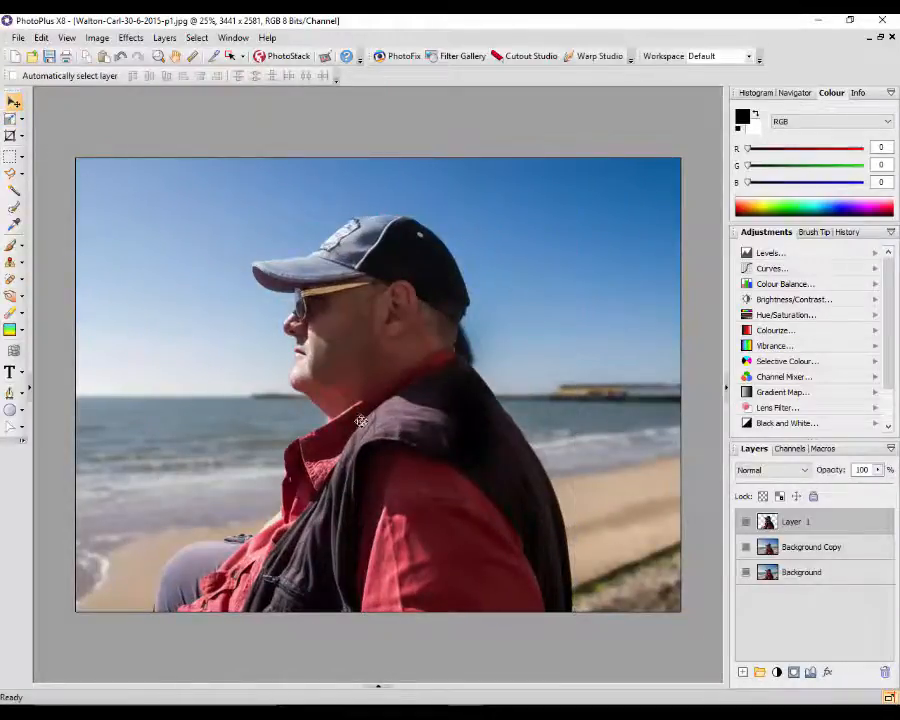
pyautogui.moveTo(361, 421); pyautogui.dragTo(363, 400)
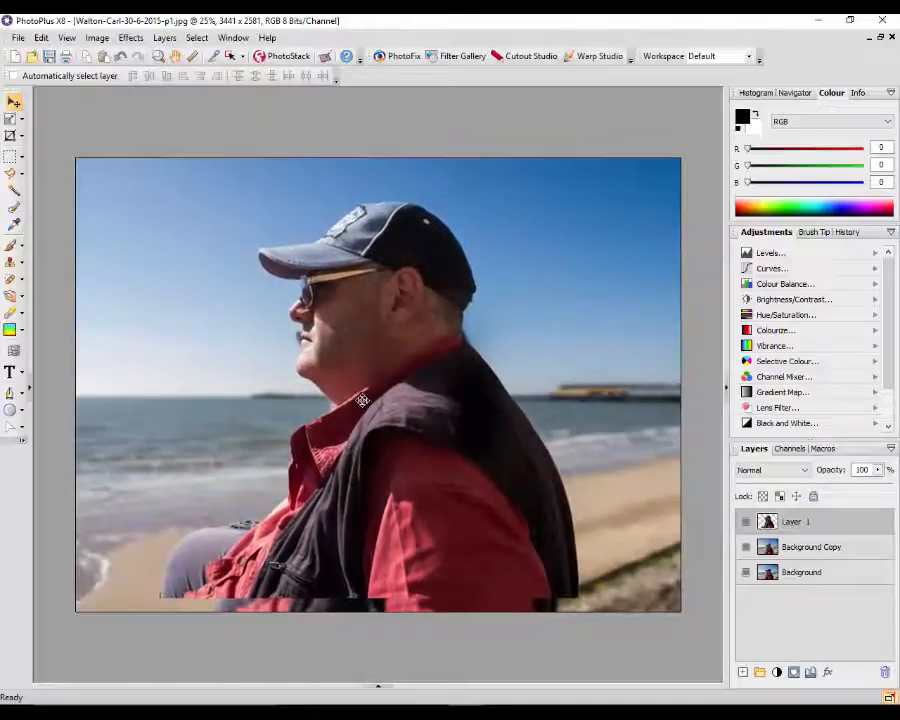
pyautogui.moveTo(414, 440)
pyautogui.mouseDown()
pyautogui.moveTo(408, 424)
pyautogui.moveTo(419, 460)
pyautogui.mouseUp()
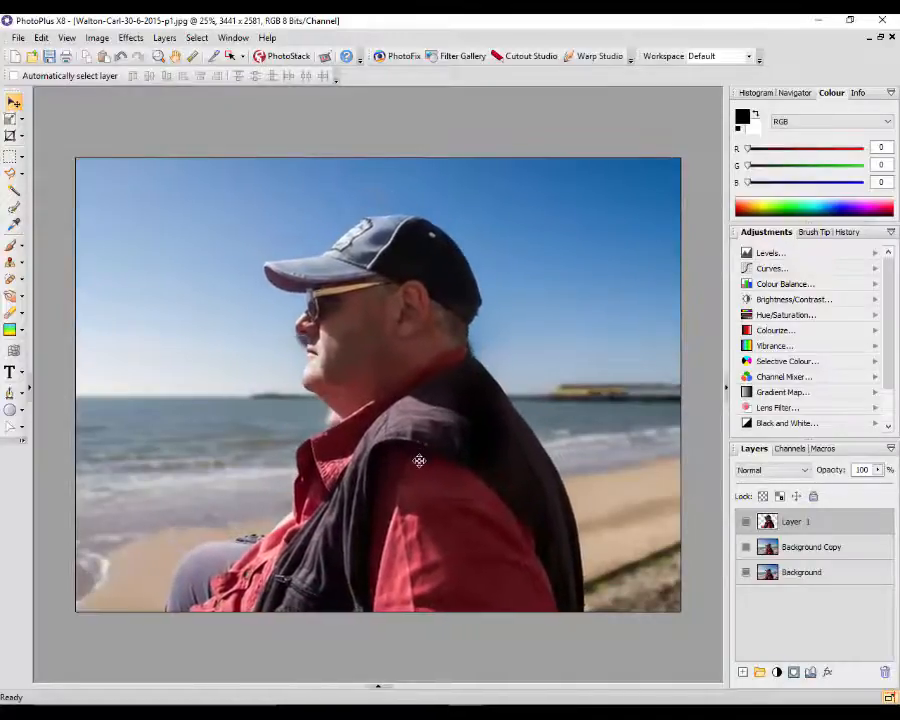
# Step: Enlarge the cut-out man slightly in proportion from his upper-left corner and shift him upward over the blurred figure
pyautogui.click(10, 118)
pyautogui.moveTo(161, 211); pyautogui.dragTo(177, 251)
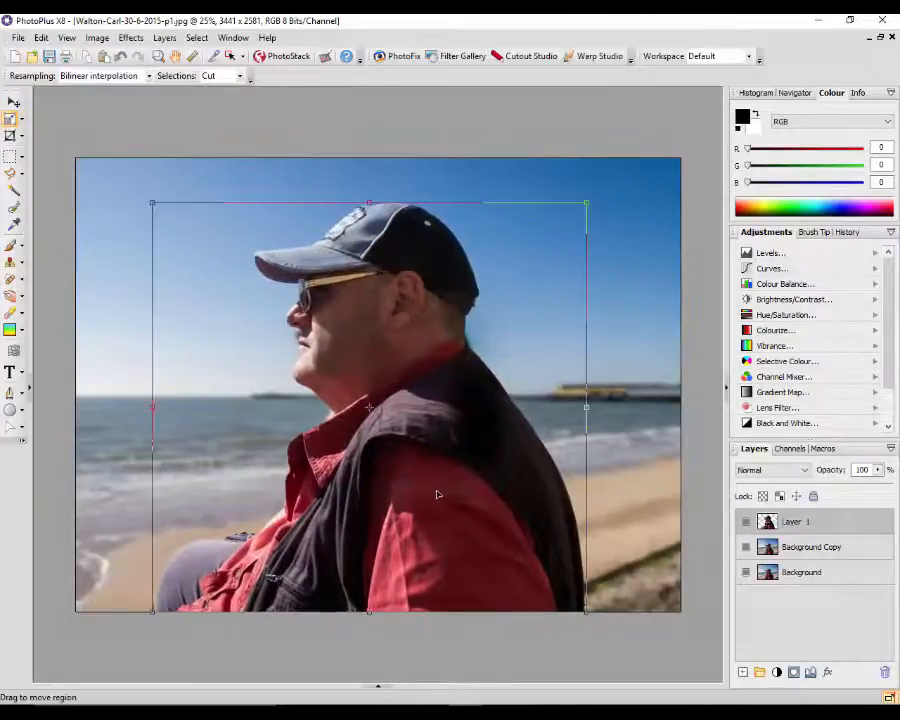
pyautogui.moveTo(437, 494); pyautogui.dragTo(435, 485)
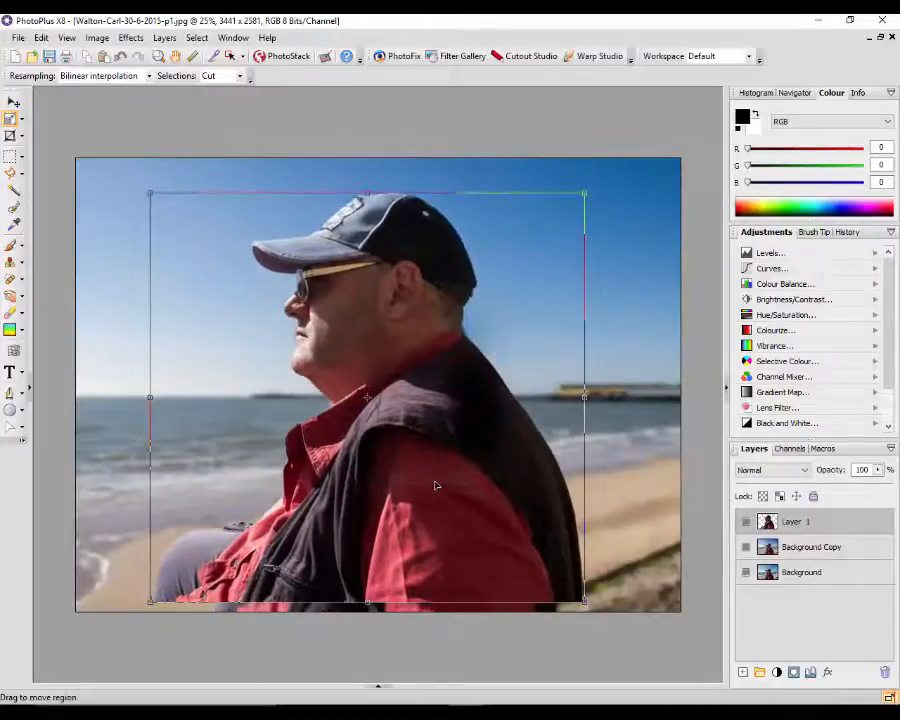
pyautogui.click(14, 101)
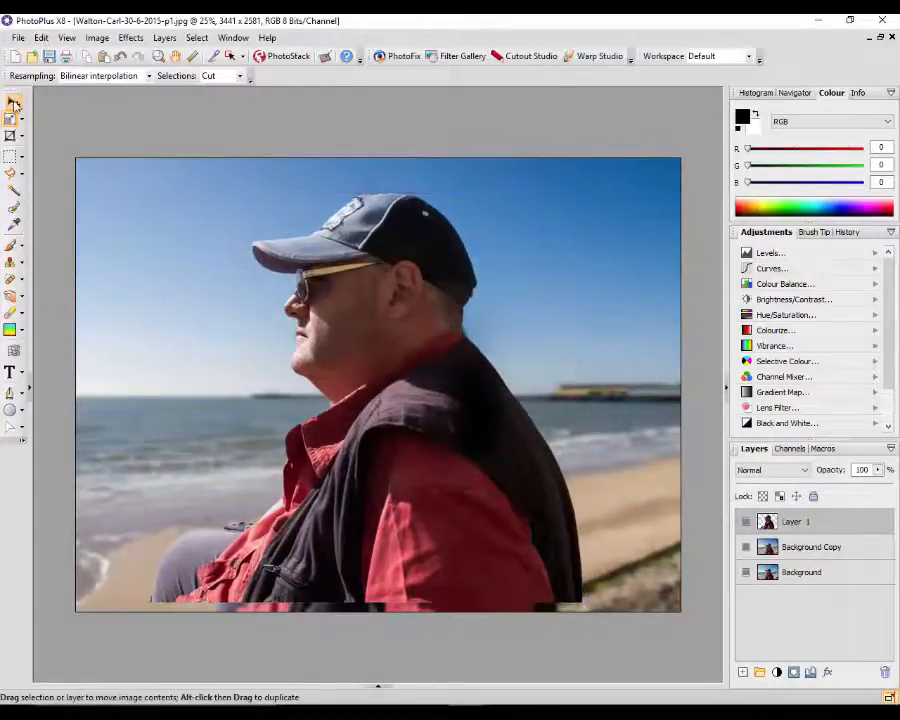
pyautogui.moveTo(394, 413); pyautogui.dragTo(395, 408)
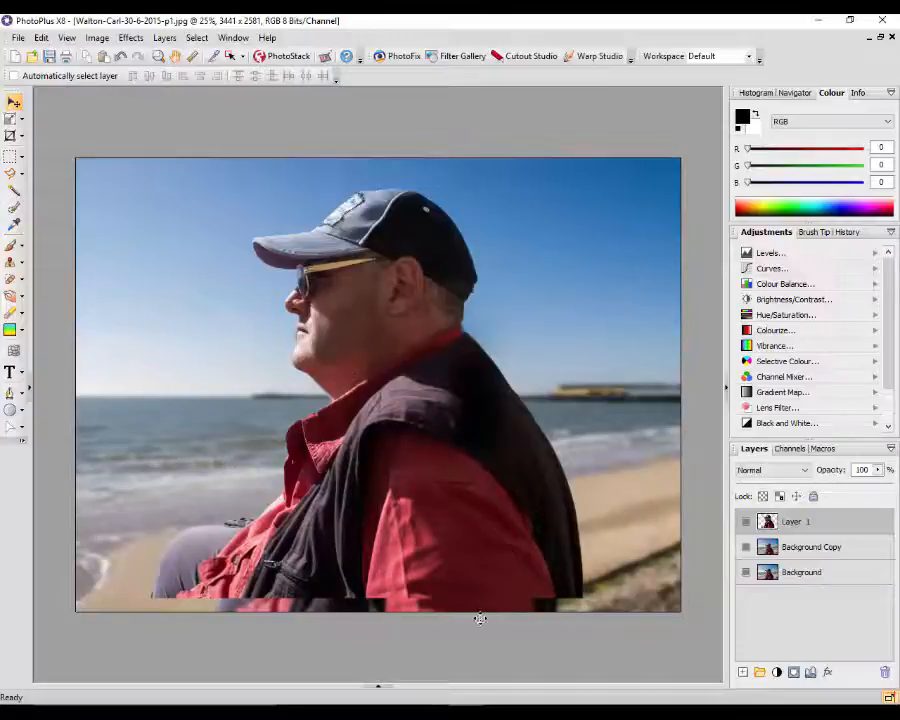
# Step: Enlarge the cut-out man from his lower-right corner past the picture's lower edge and shift him slightly left over the blurred figure
pyautogui.click(10, 118)
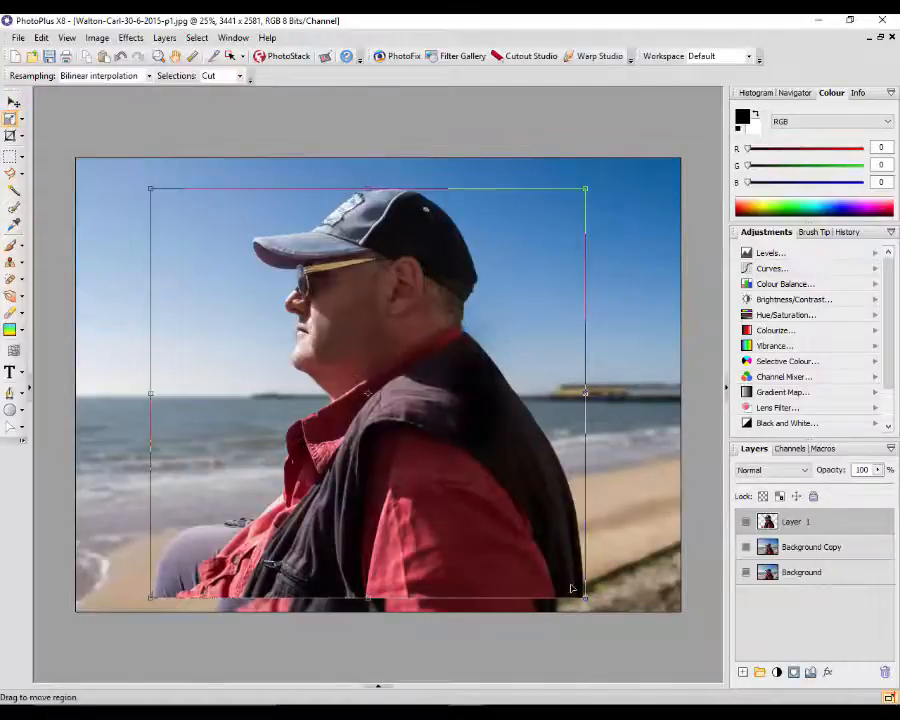
pyautogui.moveTo(583, 595); pyautogui.dragTo(603, 615)
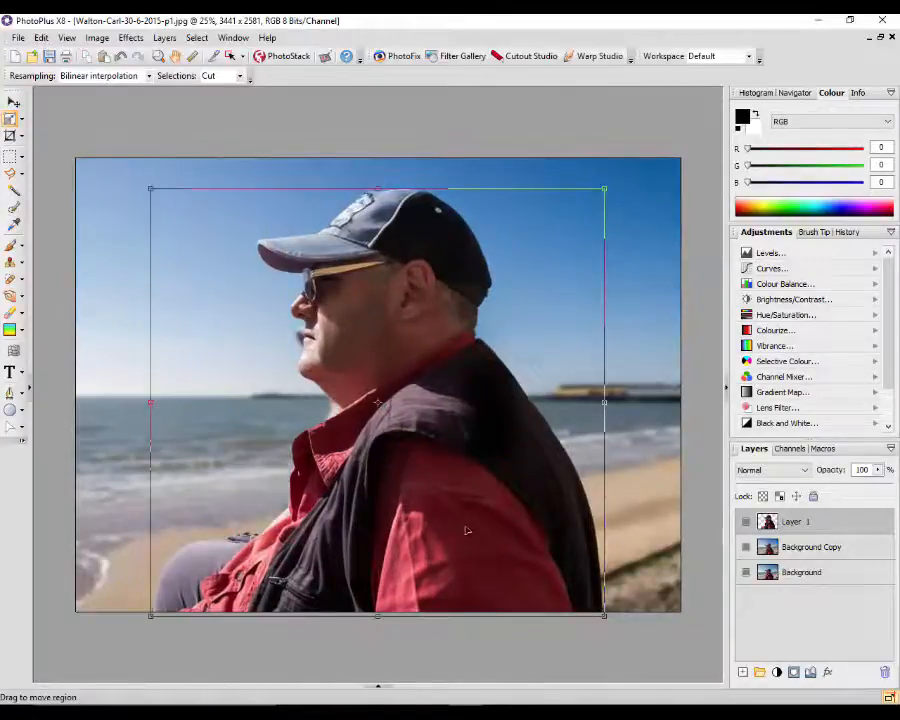
pyautogui.moveTo(455, 499); pyautogui.dragTo(447, 498)
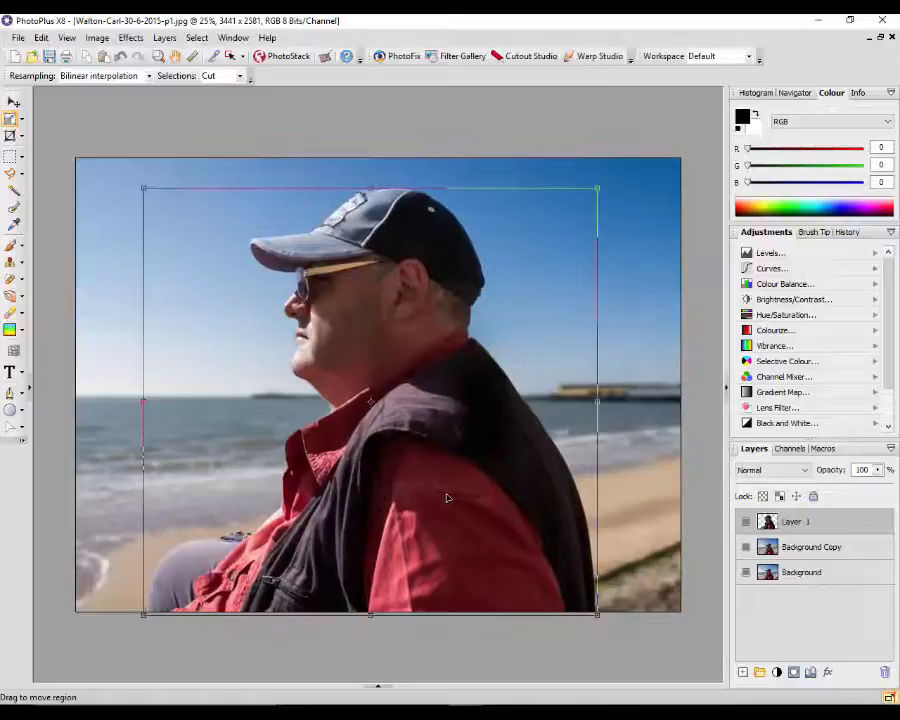
pyautogui.moveTo(447, 497); pyautogui.dragTo(444, 496)
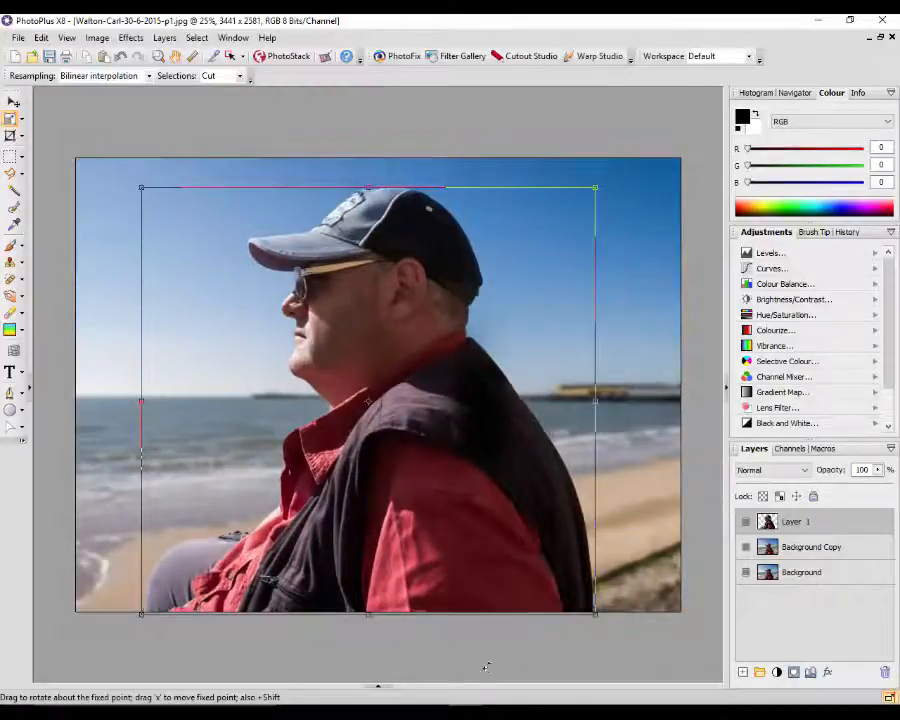
pyautogui.click(10, 157)
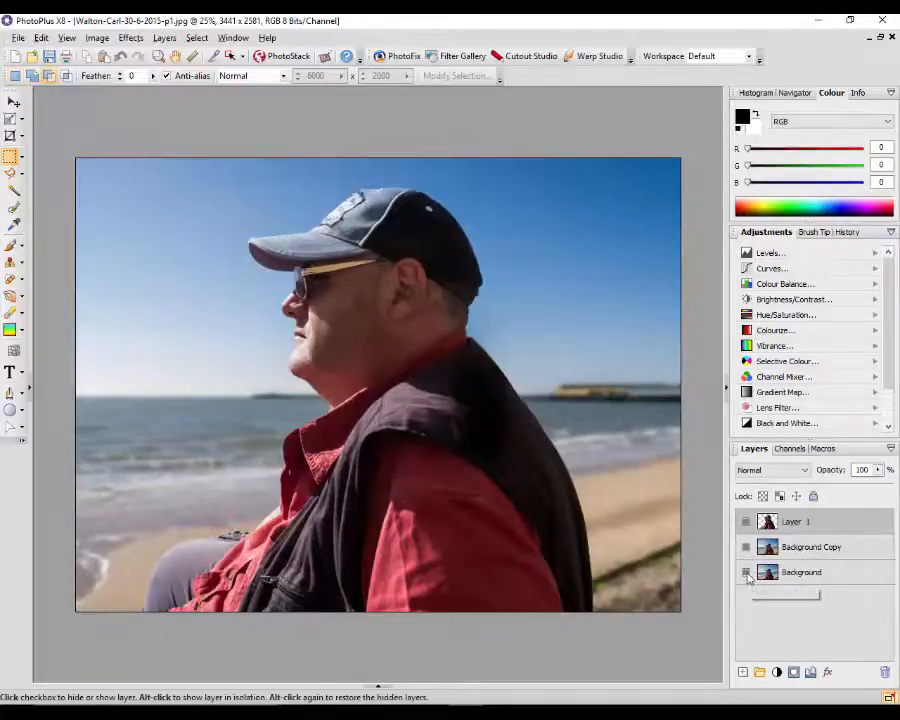
# Step: Show the original Background layer in isolation for comparison, and restore the other layers' visibility
pyautogui.keyDown('alt'); pyautogui.click(746, 573); pyautogui.keyUp('alt')
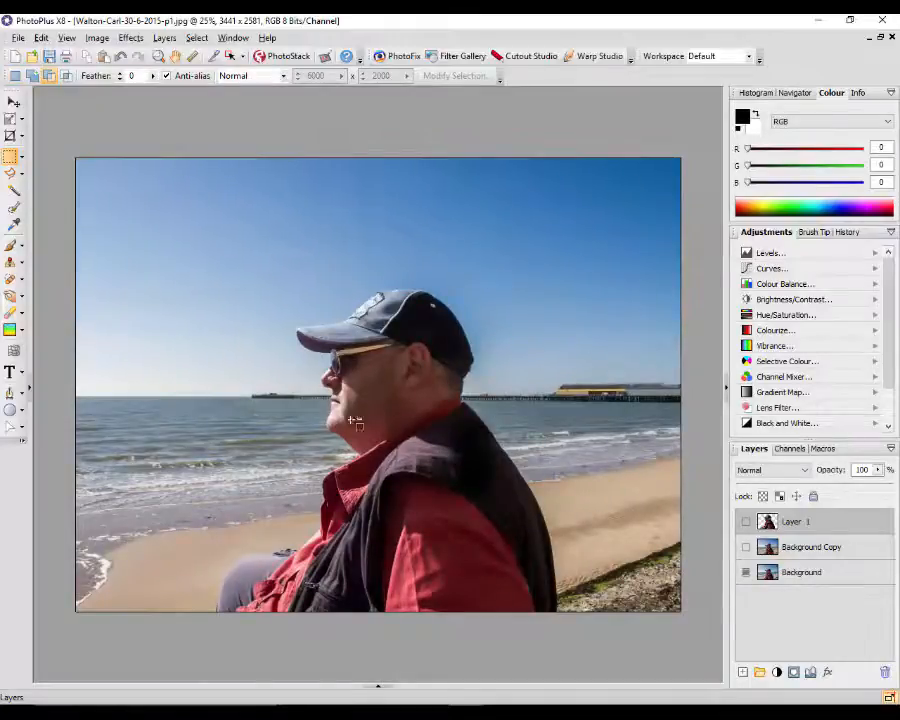
pyautogui.click(746, 576)
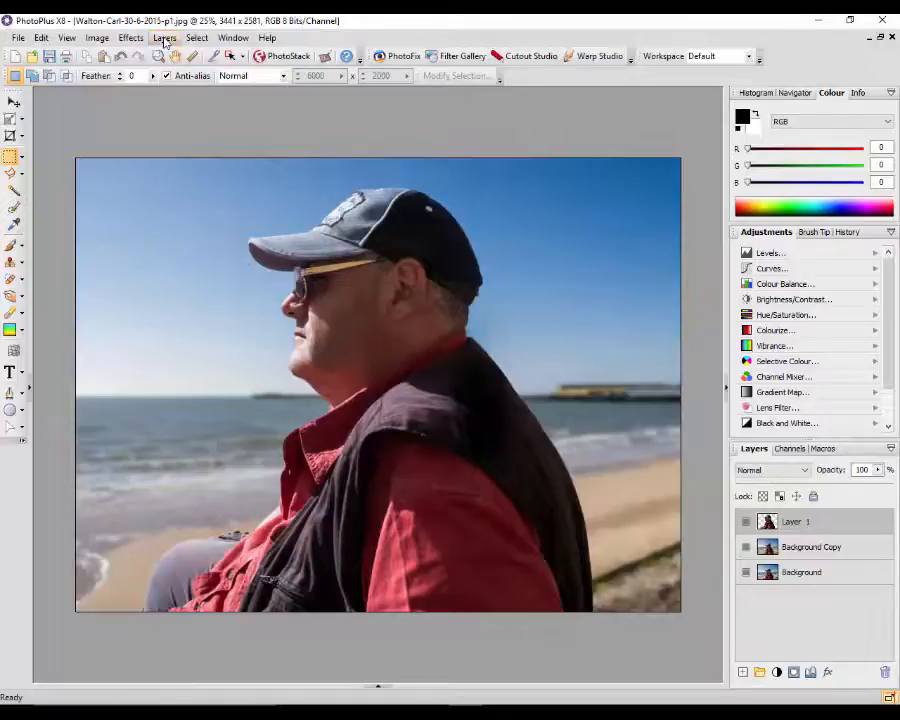
# Step: Merge all layers of the beach portrait into a single layer
pyautogui.click(165, 39)
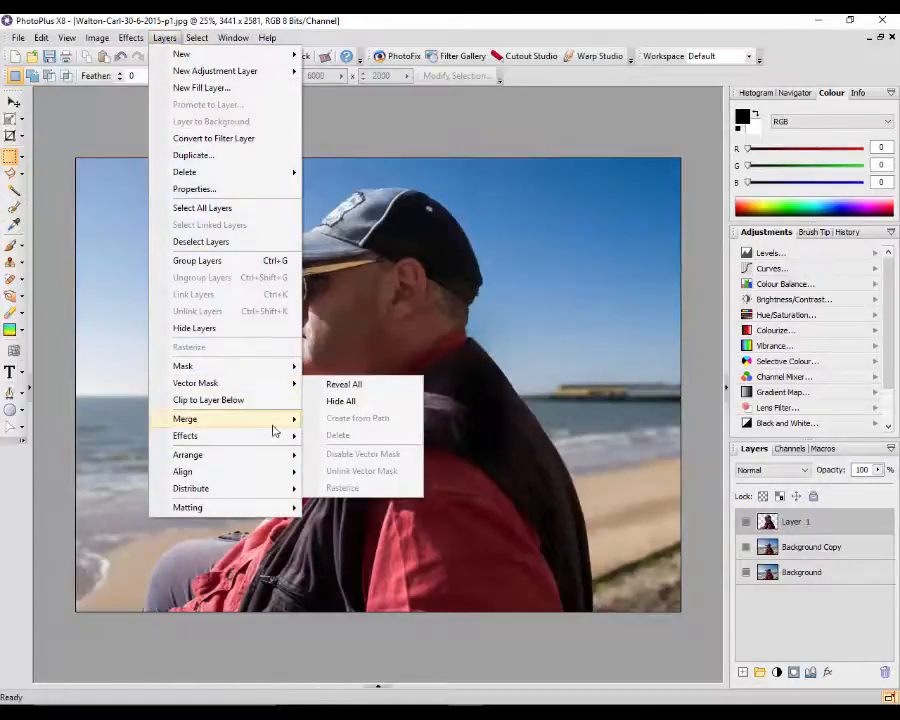
pyautogui.moveTo(272, 421)
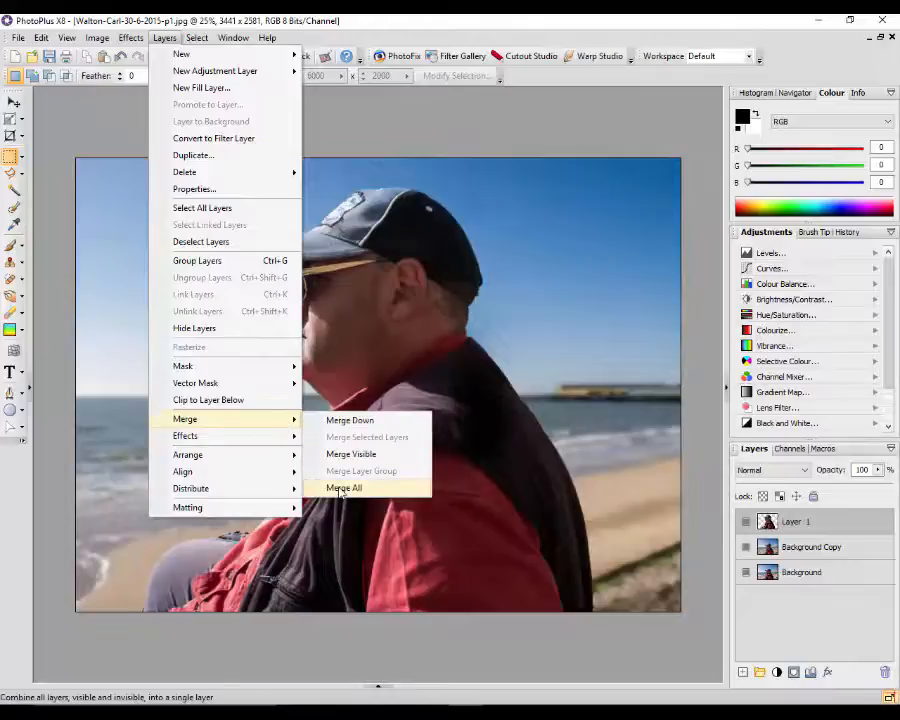
pyautogui.click(343, 488)
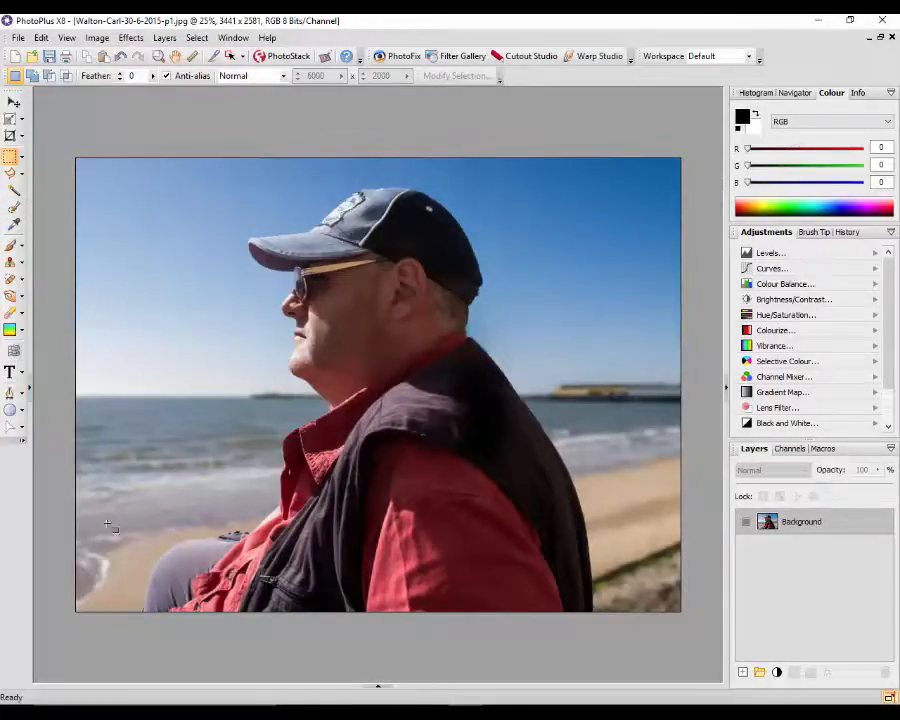
# Step: View the open tourists-1187940.Spp picture for comparison and return to the beach portrait
pyautogui.click(380, 688)
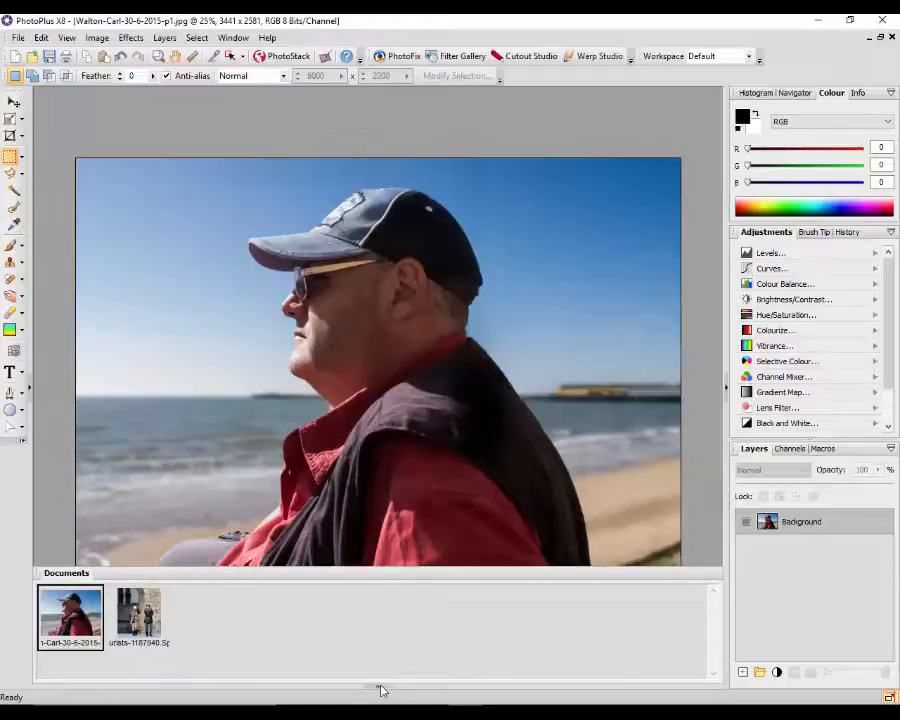
pyautogui.click(140, 620)
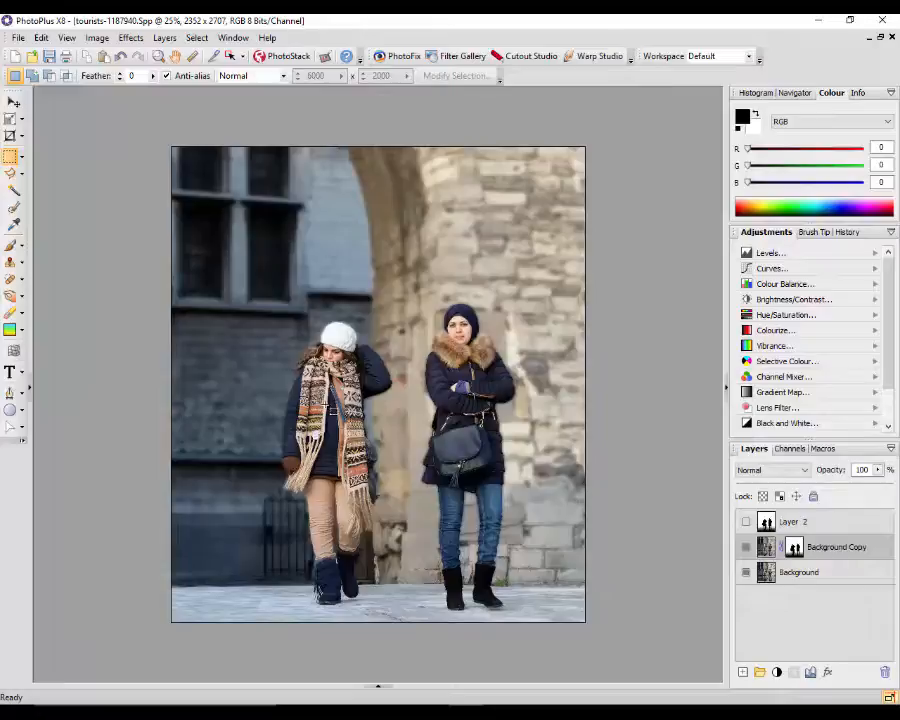
pyautogui.click(380, 686)
pyautogui.click(85, 612)
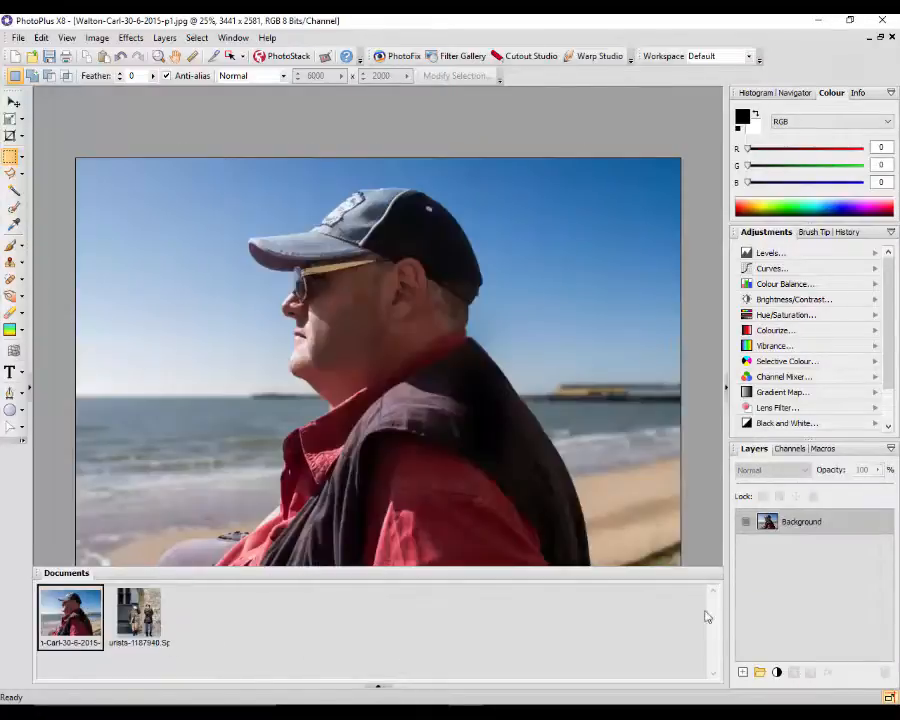